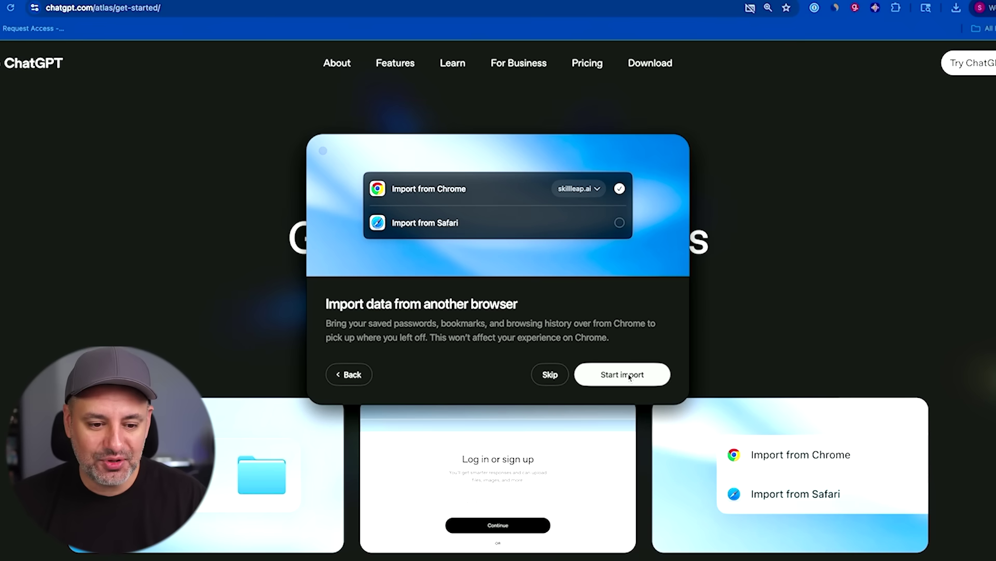
Start importing browsing data from Chrome into Atlas.
left_click(629, 376)
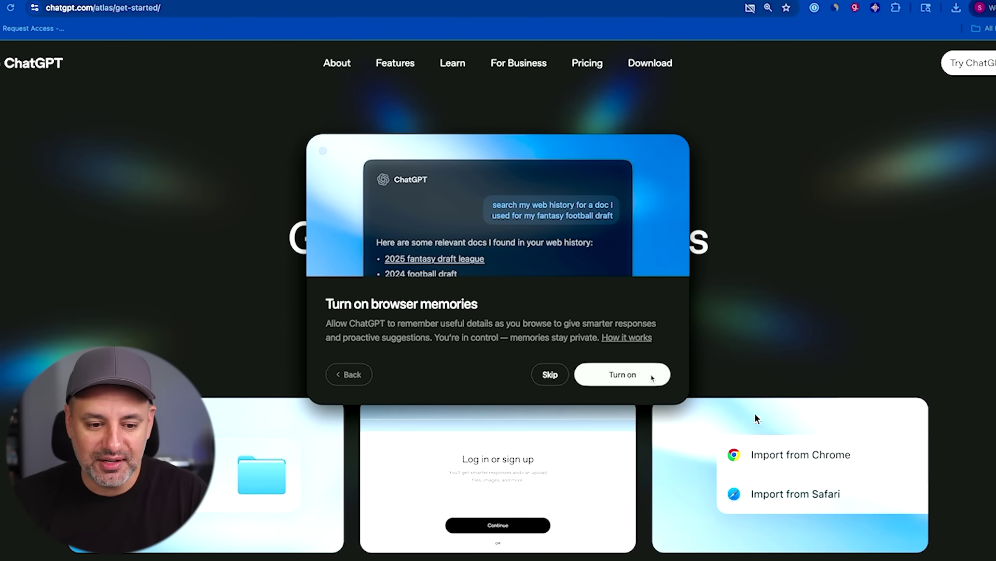
Turn on browser memories, continue past the cursor collaborator screen, and enter the browser.
left_click(650, 372)
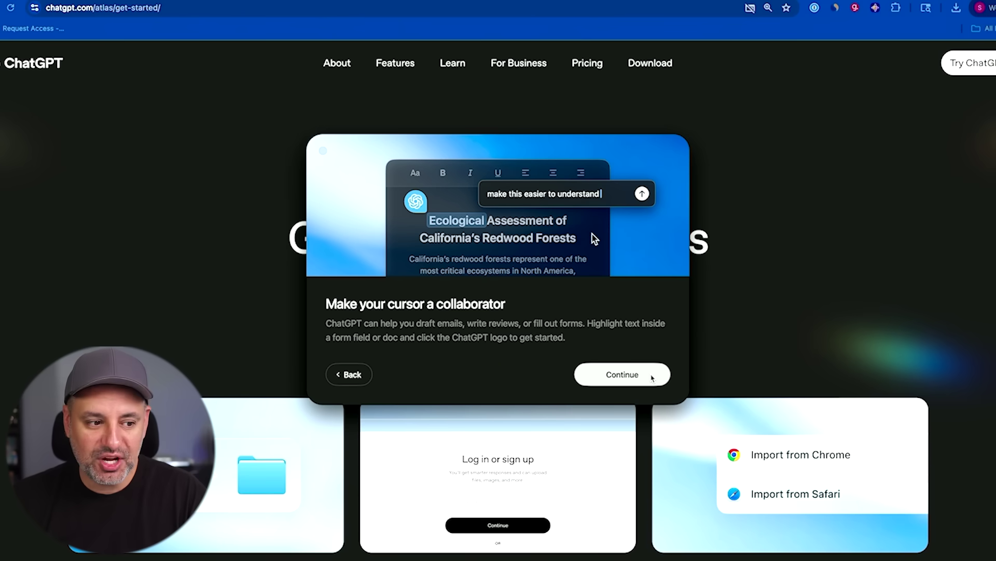
left_click(649, 377)
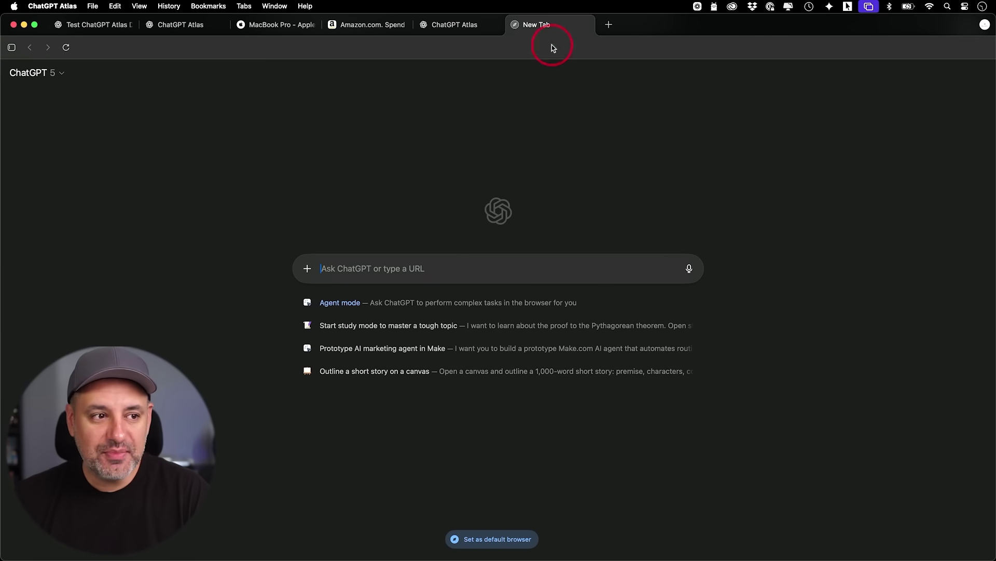
left_click(591, 26)
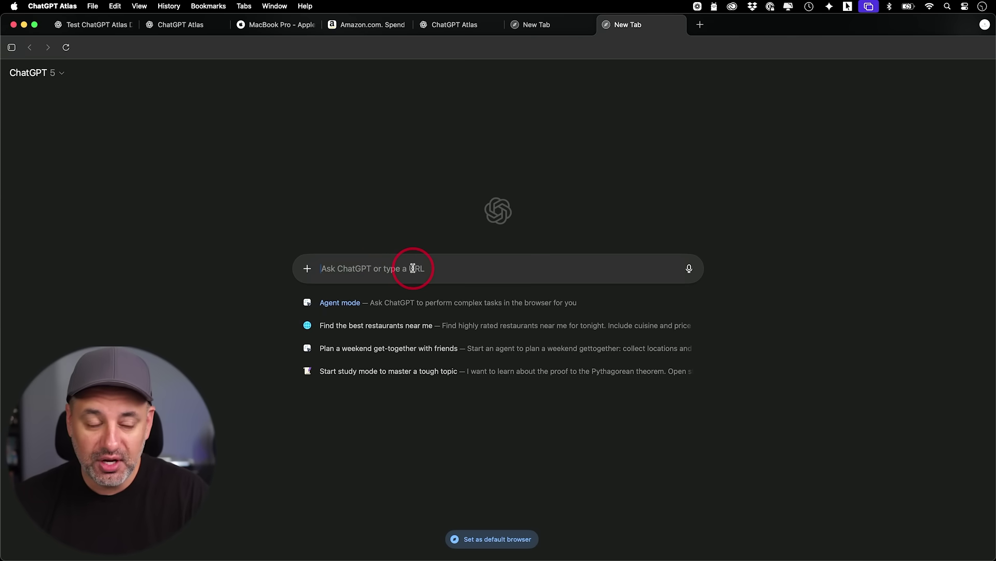
Search for 'chatgpt' without the chatgpt.com completion, then open a new tab's prompt tools list.
type("ch")
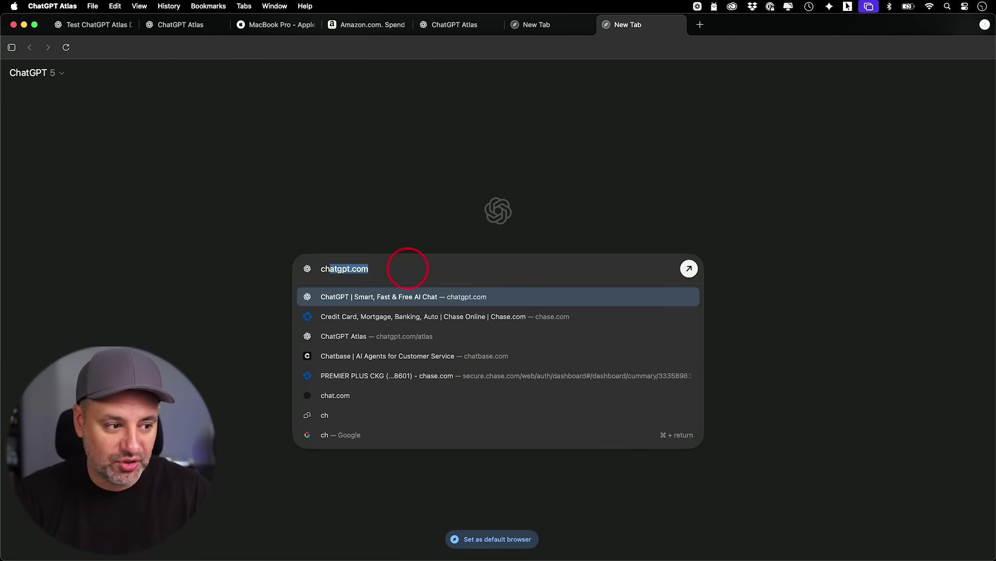
type("atgpt")
key("BackSpace")
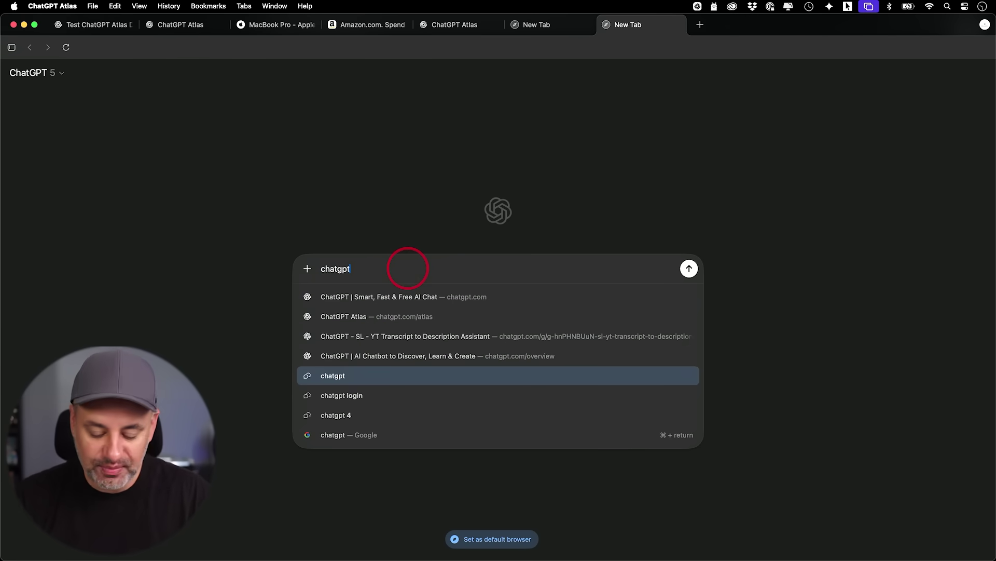
key("Return")
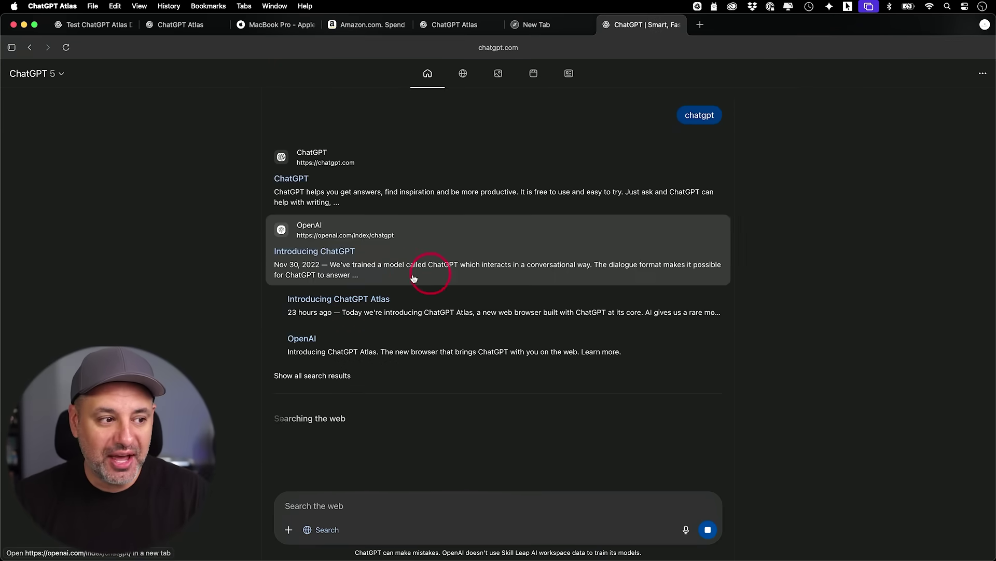
key("super+t")
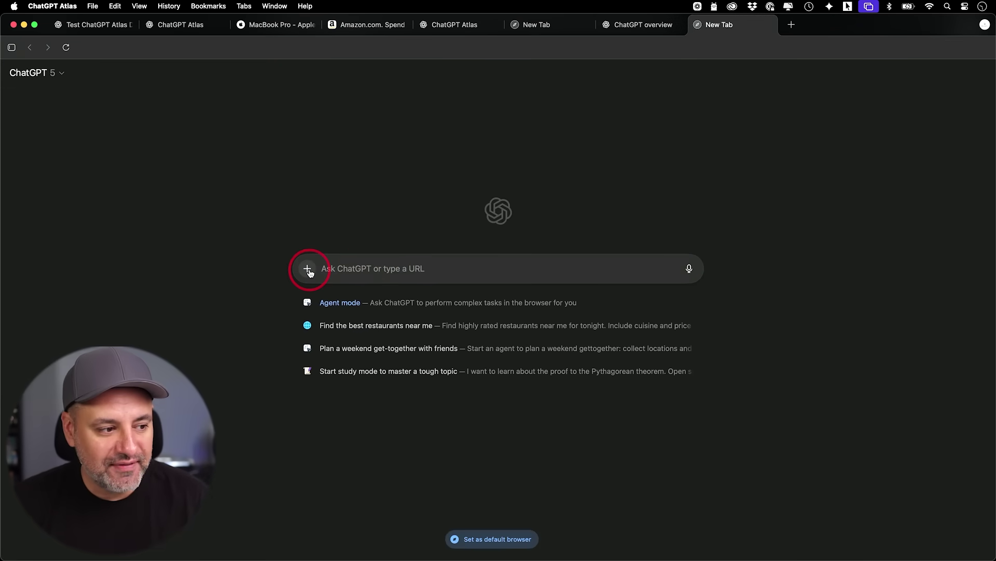
left_click(308, 270)
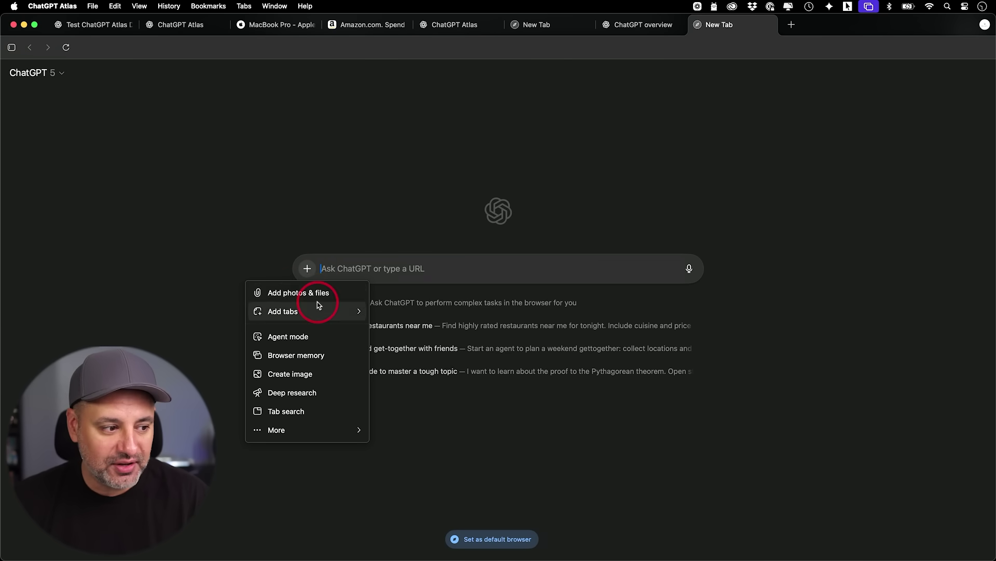
Switch the new tab's prompt box to Tab search mode.
mouse_move(318, 311)
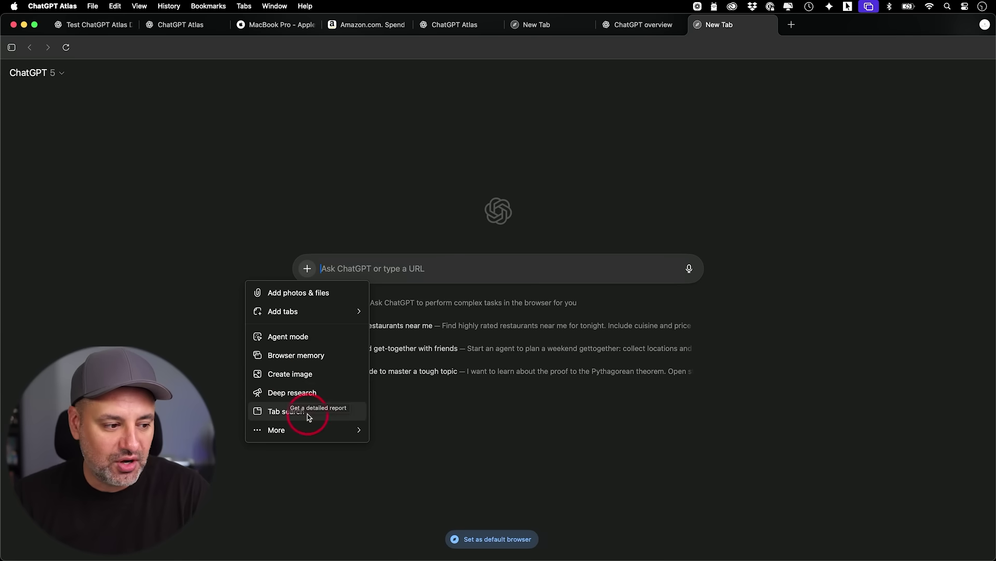
mouse_move(310, 428)
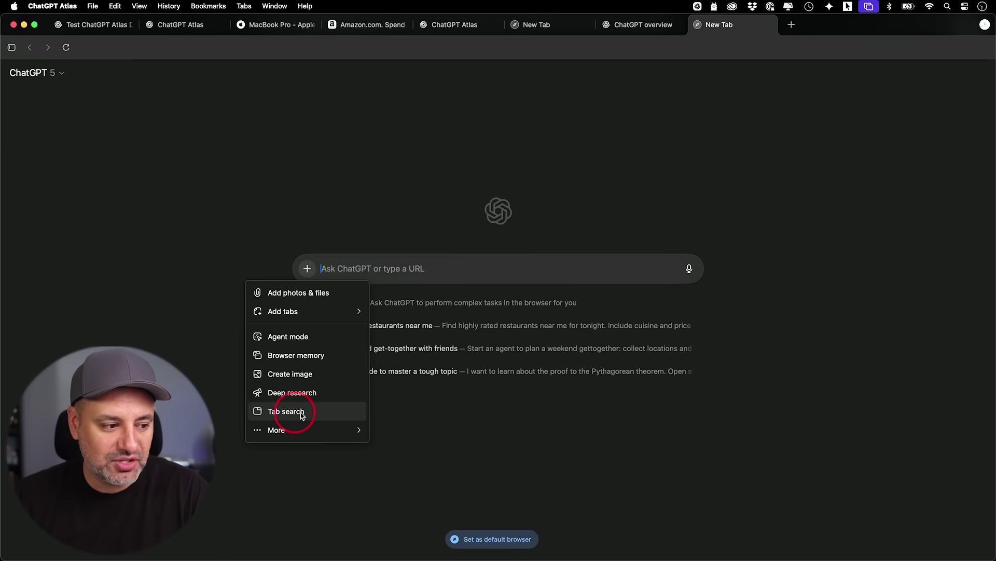
left_click(301, 411)
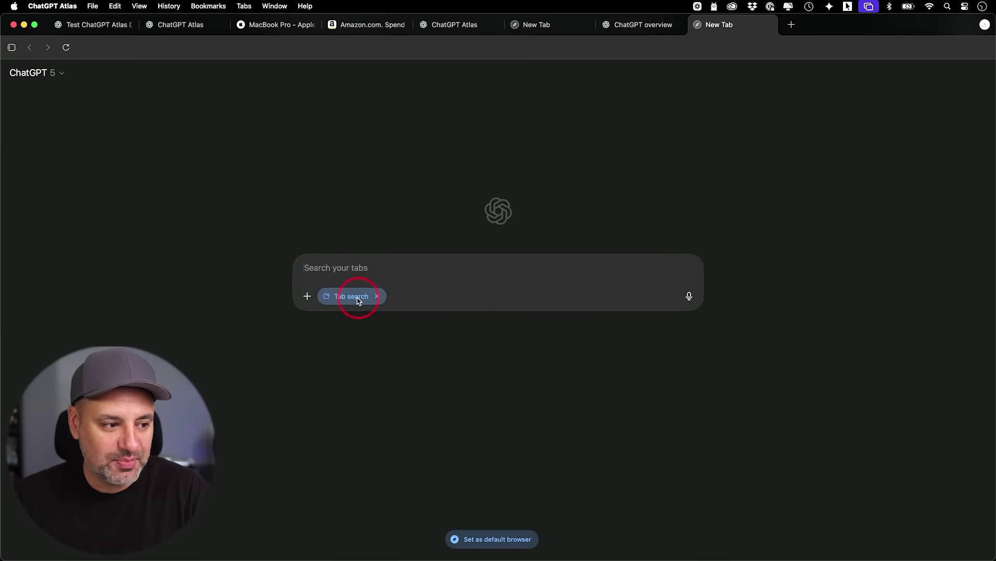
Remove the Tab search chip, show then hide the chat history sidebar, and open another tab.
left_click(34, 73)
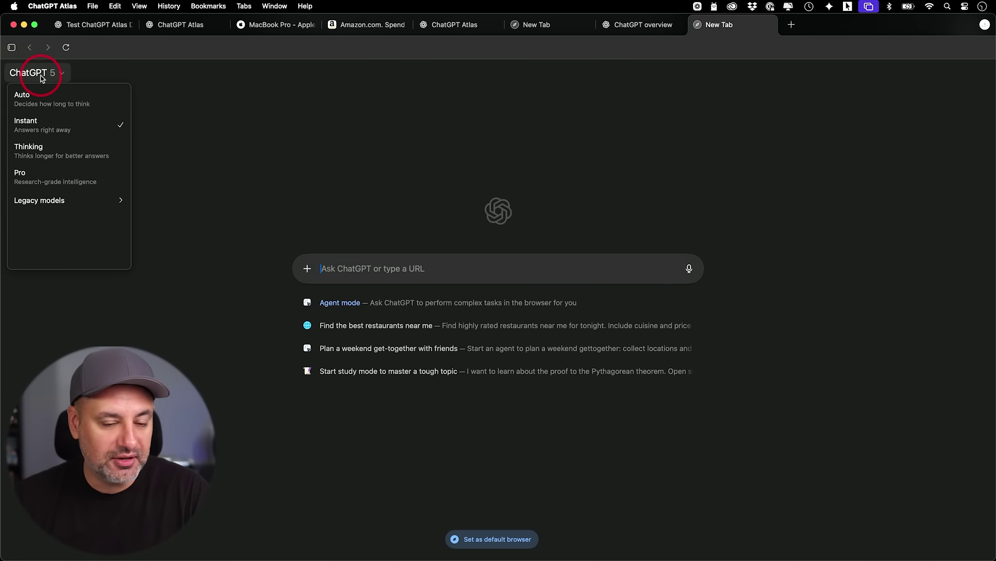
left_click(10, 47)
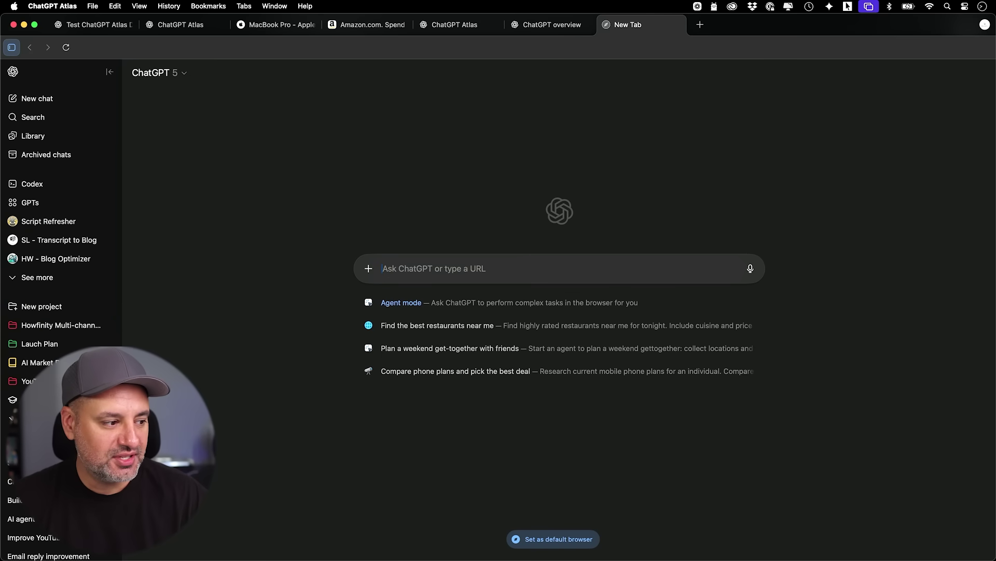
left_click(109, 72)
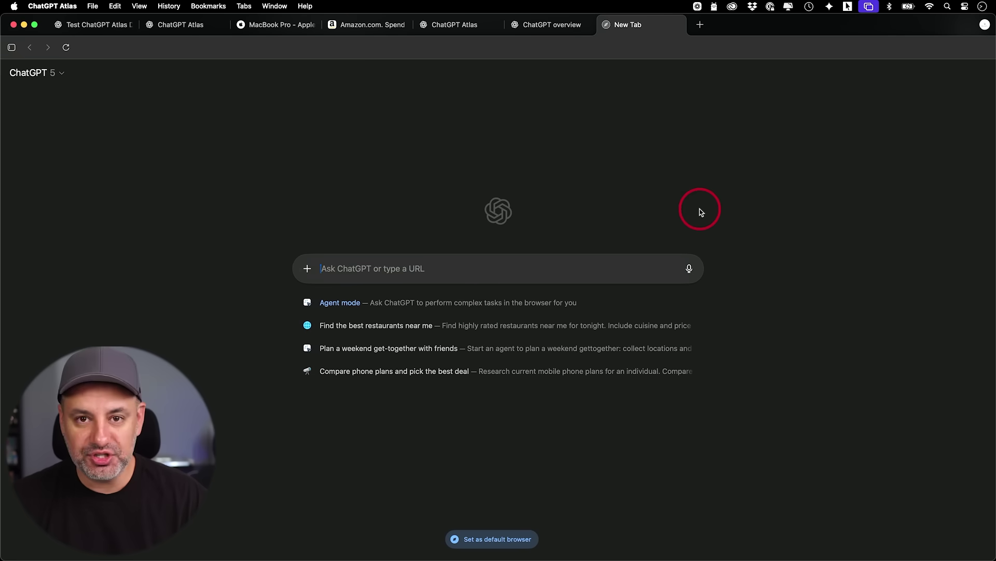
key("super+t")
left_click(984, 25)
Check the Model Improvement setting under Settings > Data Controls and return to Data Controls.
left_click(986, 27)
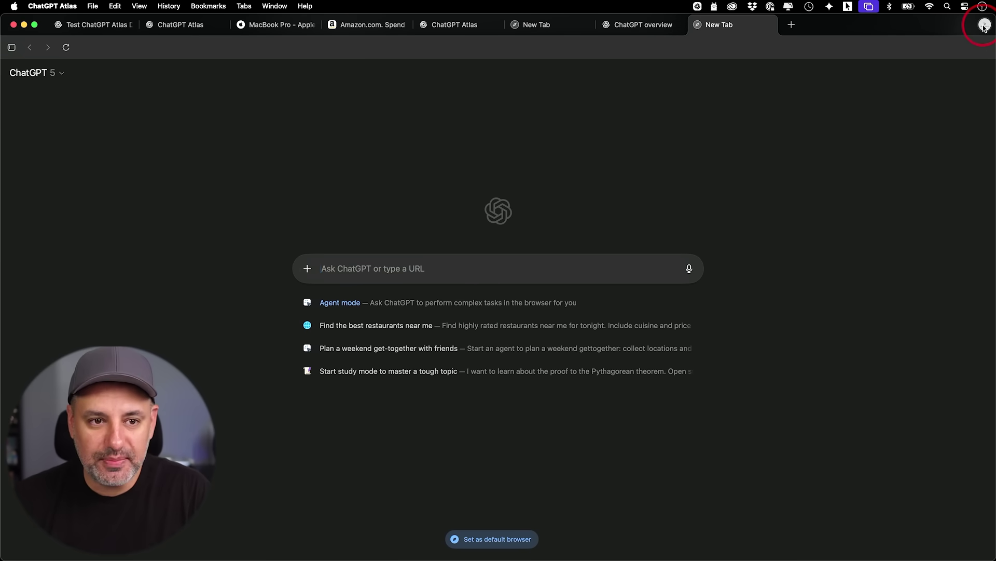
left_click(985, 26)
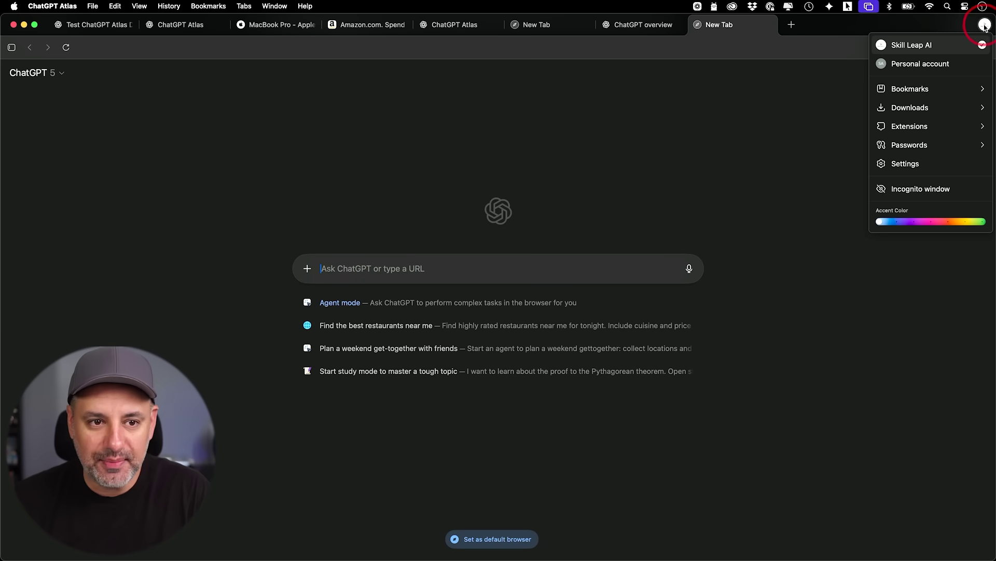
left_click(916, 164)
left_click(384, 147)
left_click(481, 114)
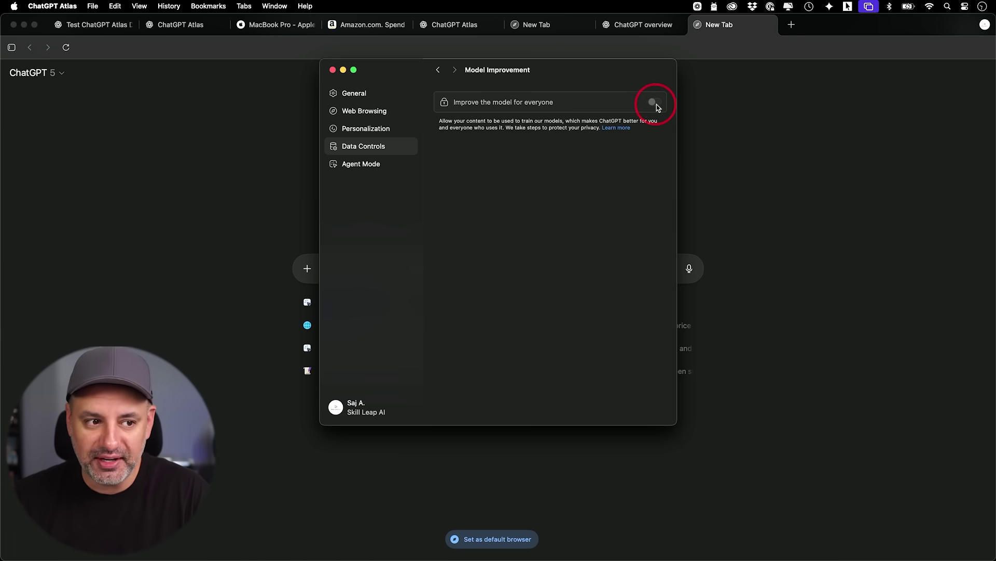
left_click(440, 70)
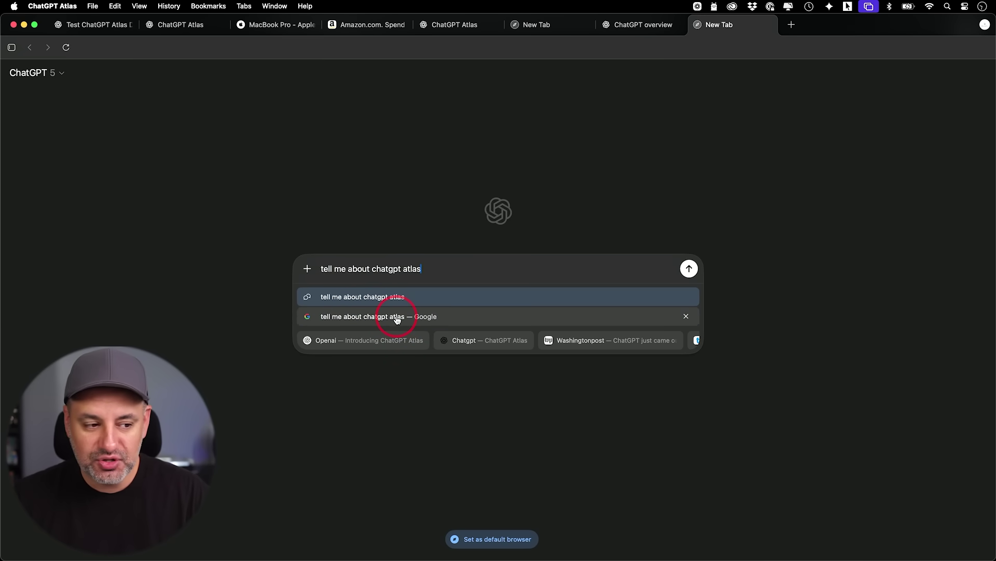
Ask 'tell me about chatgpt atlas', scroll the answer, and switch to its web search results.
left_click(411, 296)
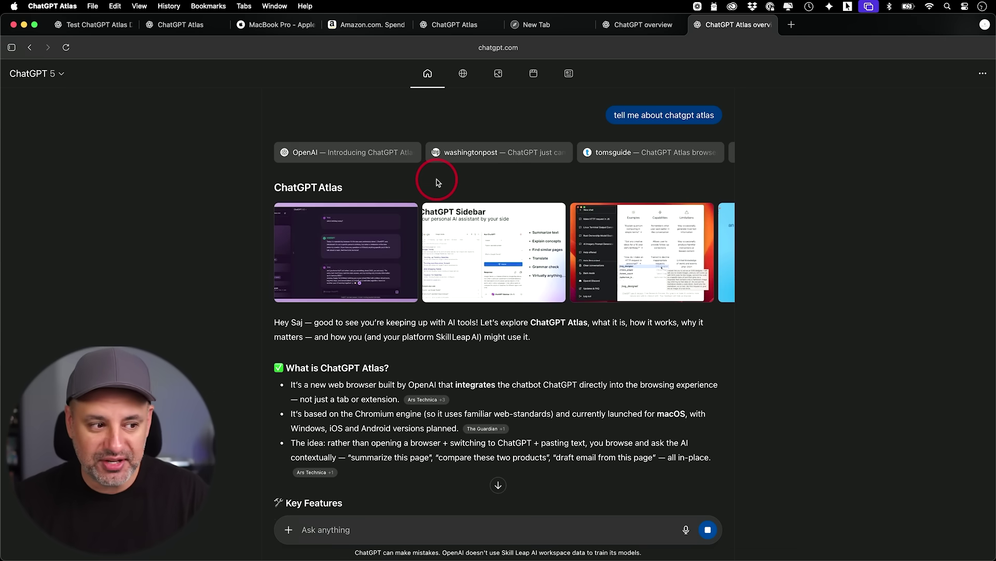
scroll(495, 332, "down", 5)
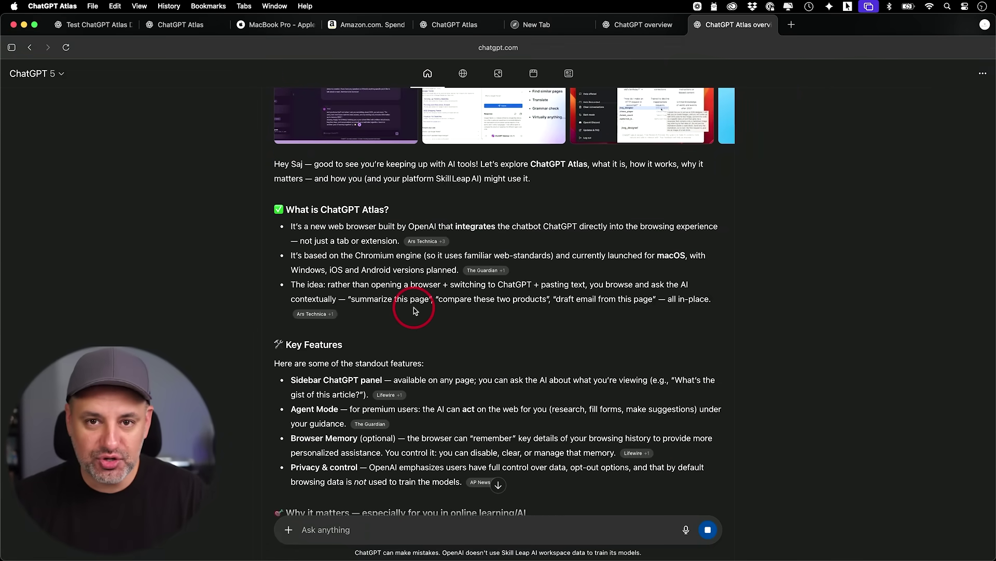
scroll(413, 309, "up", 5)
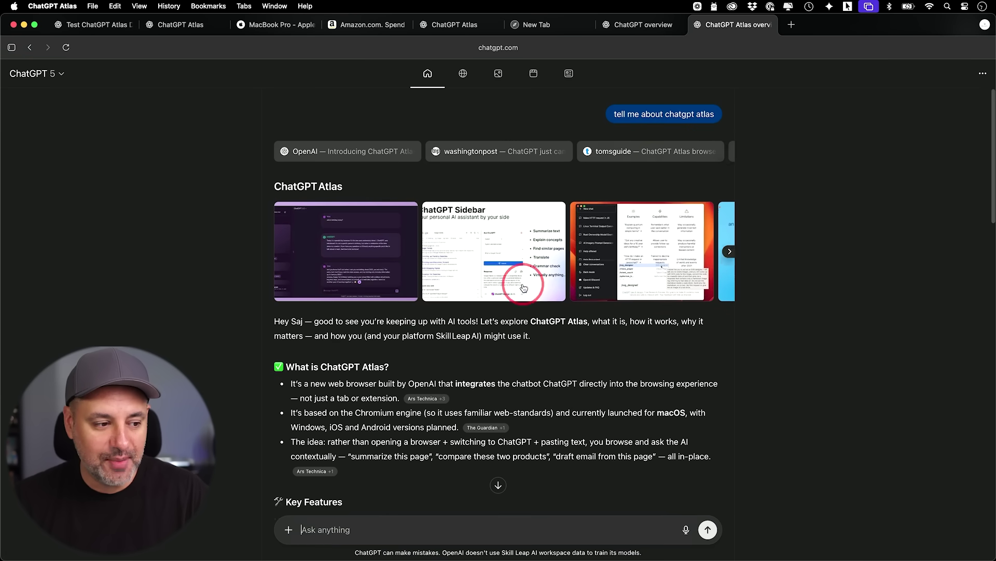
scroll(523, 287, "down", 6)
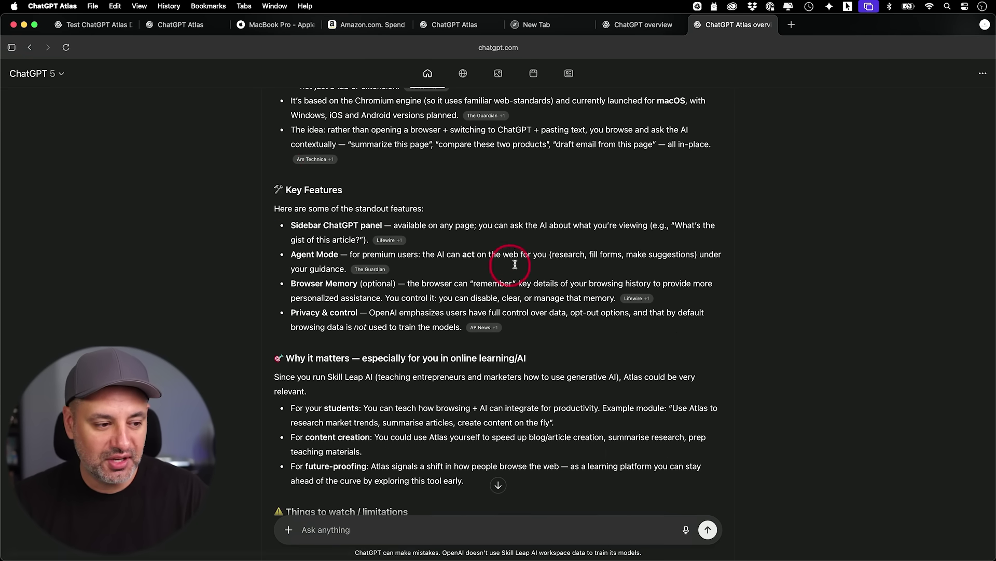
scroll(567, 245, "down", 10)
scroll(463, 107, "up", 20)
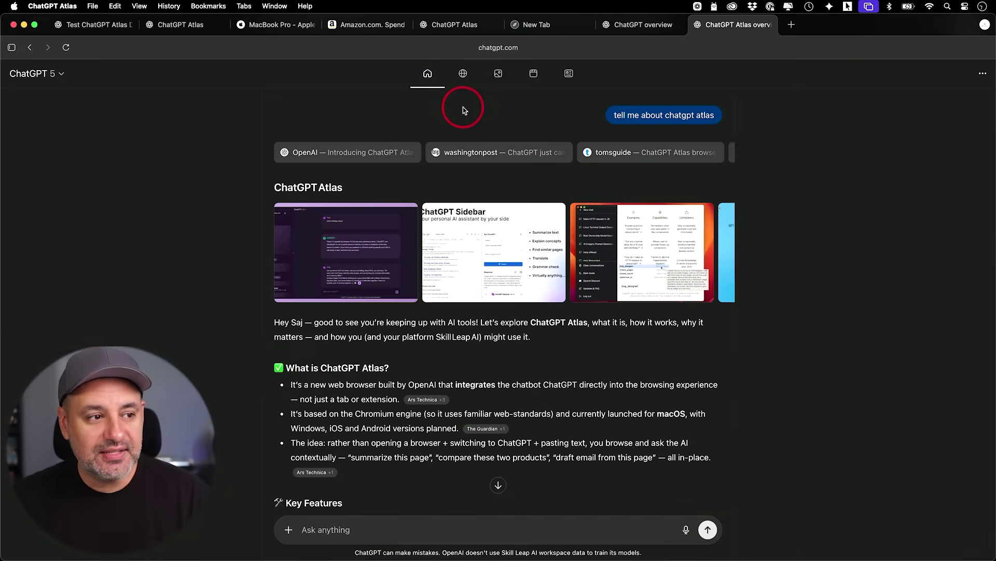
left_click(460, 79)
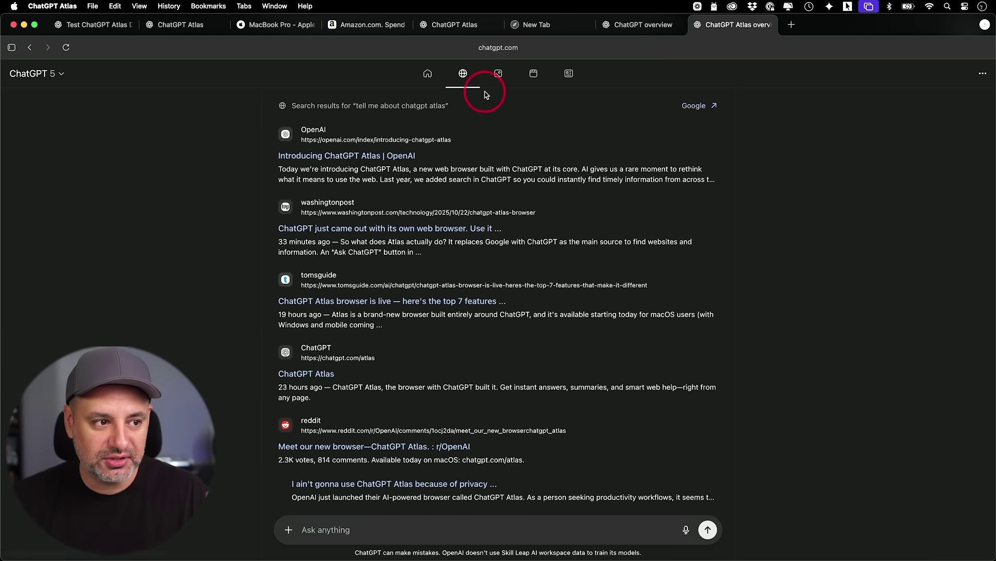
Browse the image, video and news results, return to the chat answer, and open a new tab.
left_click(498, 75)
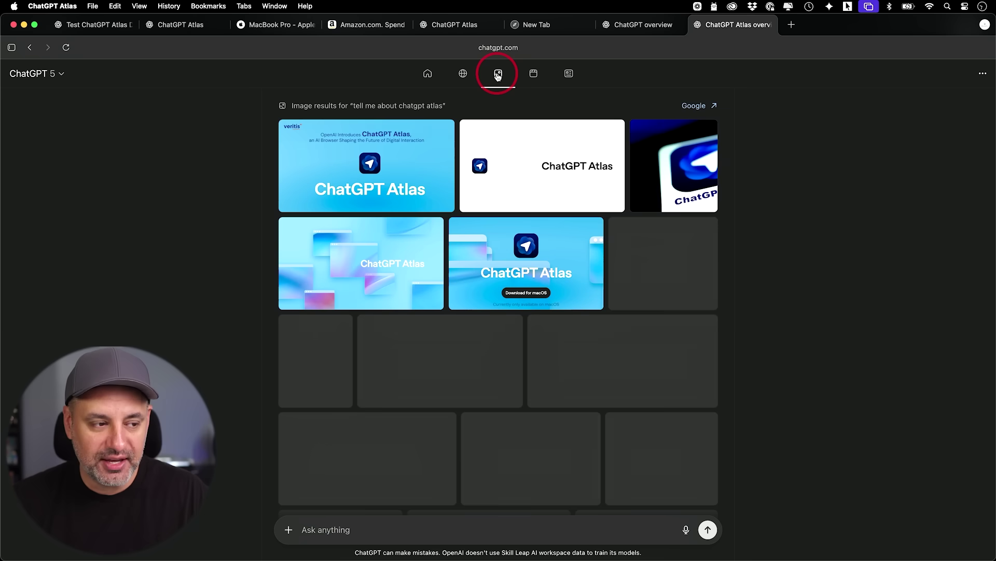
left_click(532, 74)
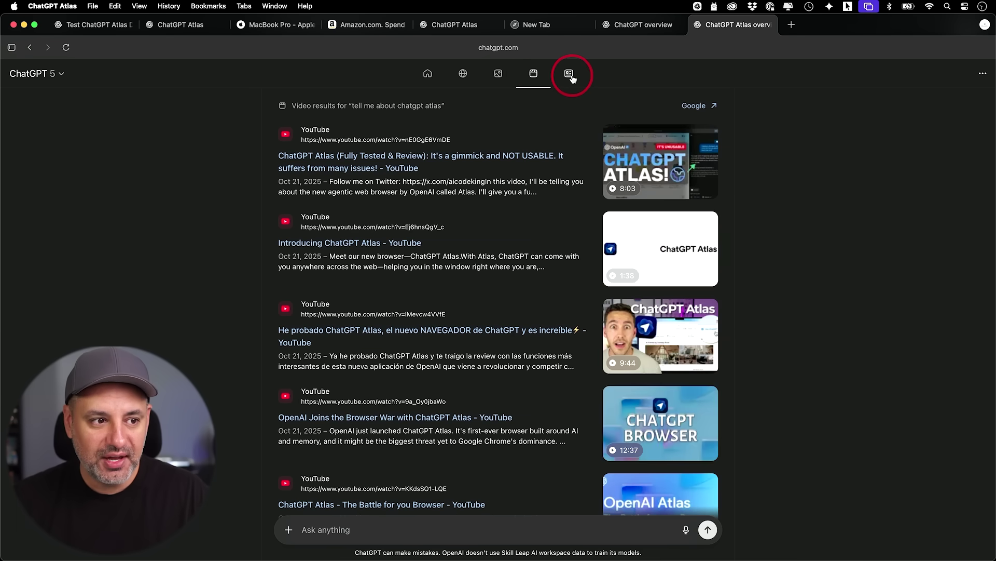
left_click(569, 73)
left_click(427, 74)
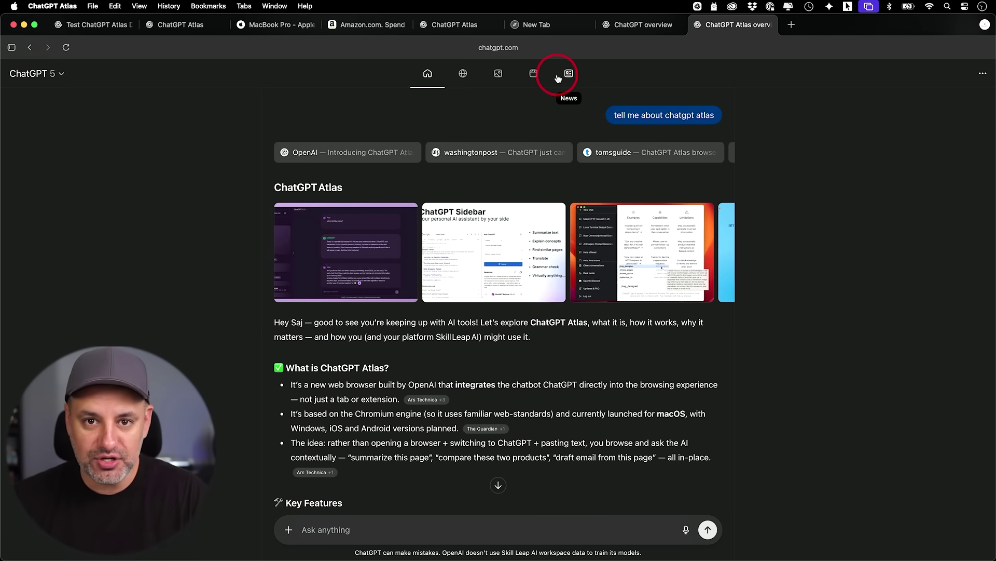
key("super+t")
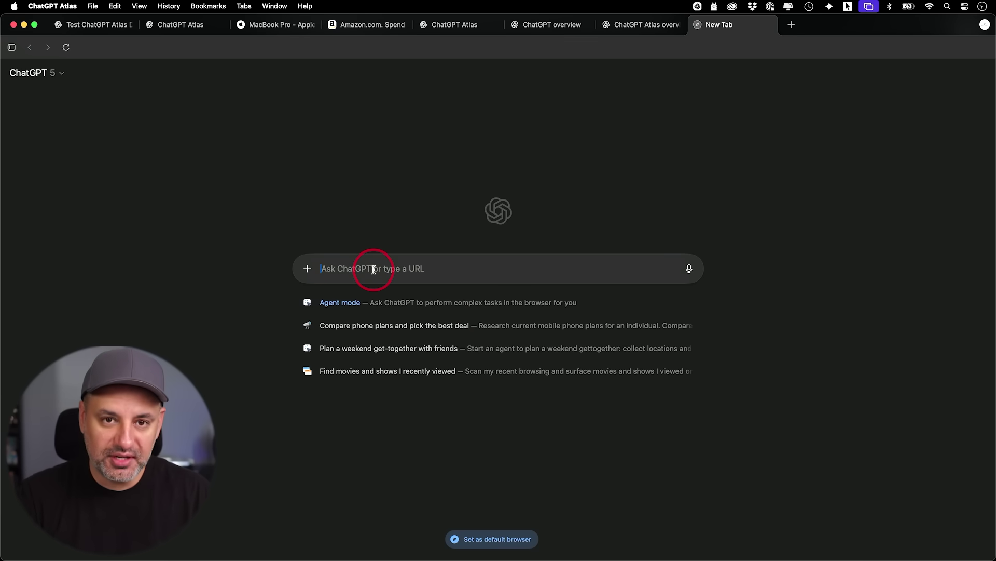
type("chatgpt.com")
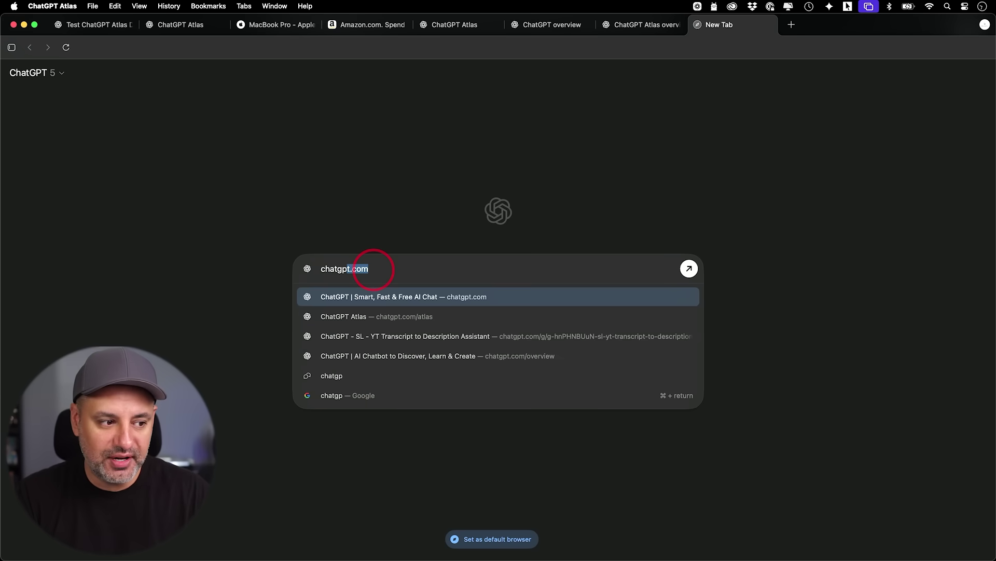
key("Return")
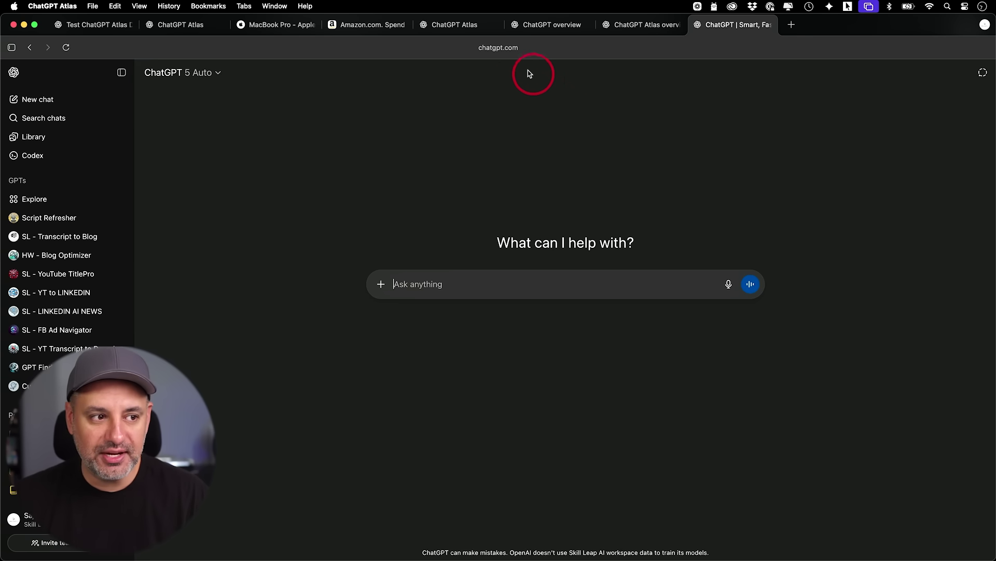
left_click(491, 48)
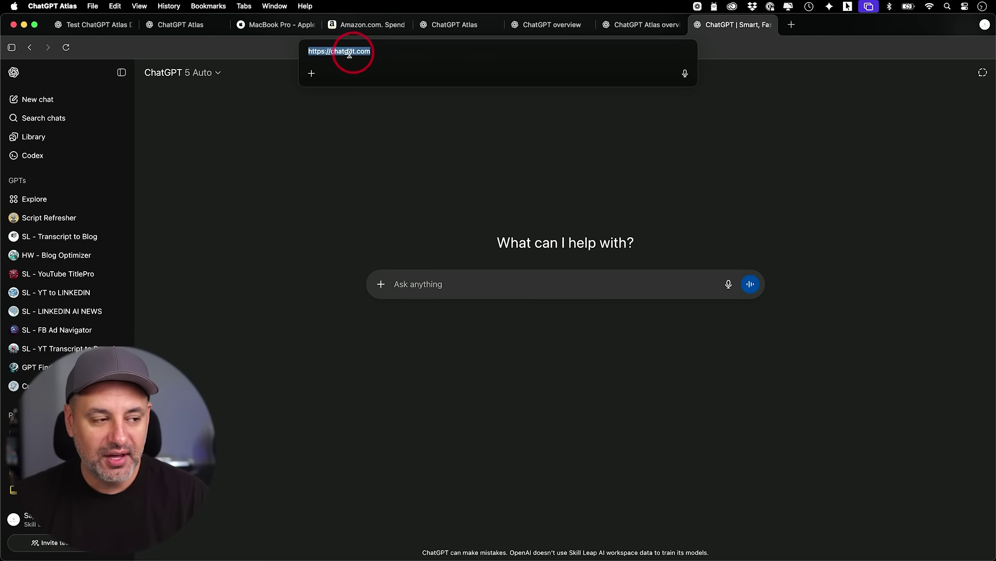
left_click(311, 74)
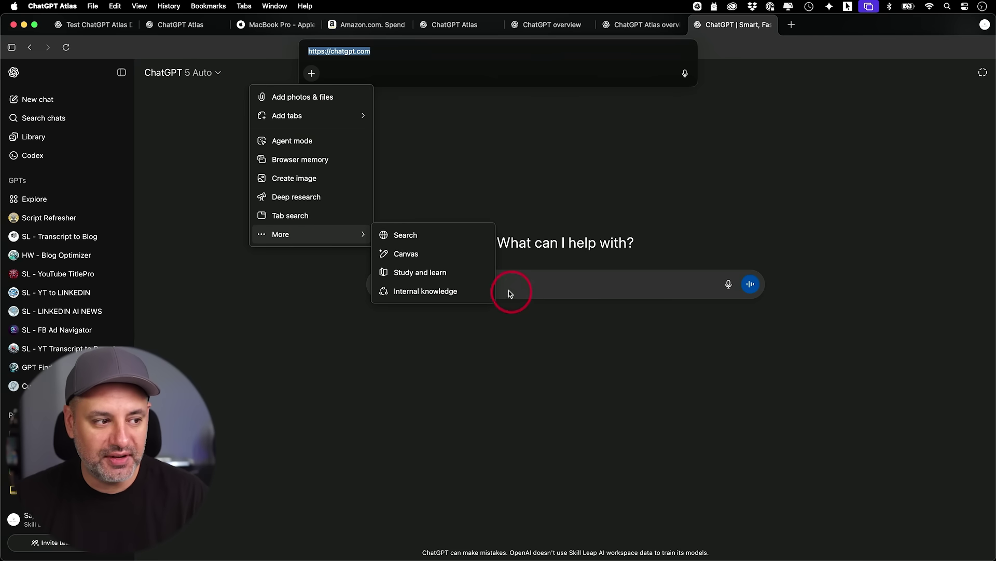
left_click(370, 71)
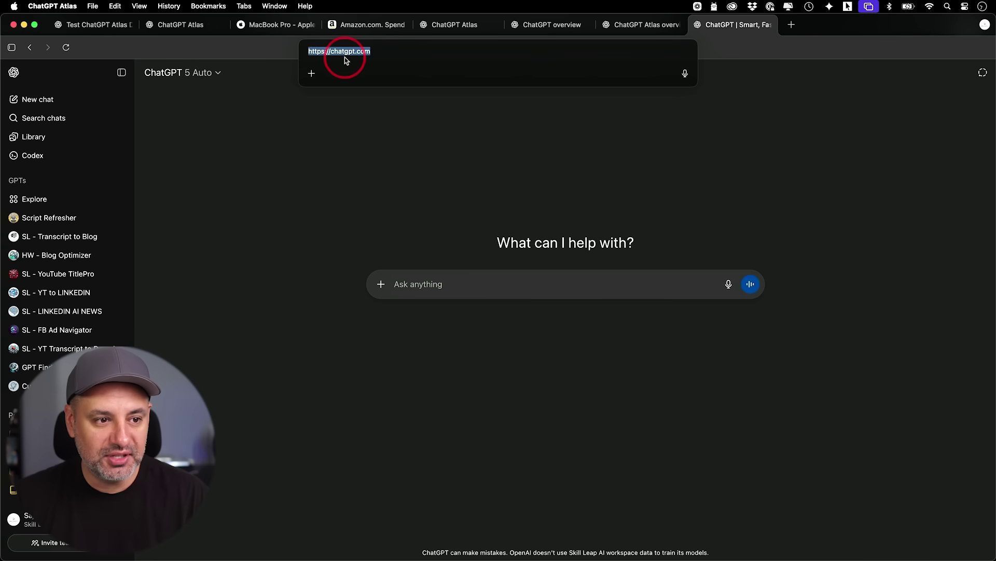
key("super+w")
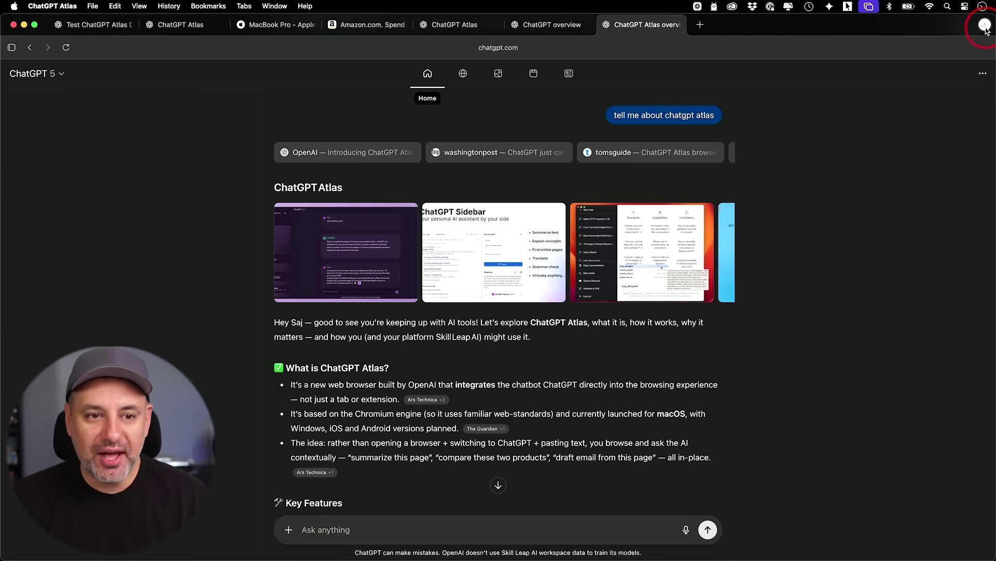
Open an incognito window and load the ChatGPT Atlas page by entering 'chatgpt at'.
left_click(984, 24)
left_click(938, 173)
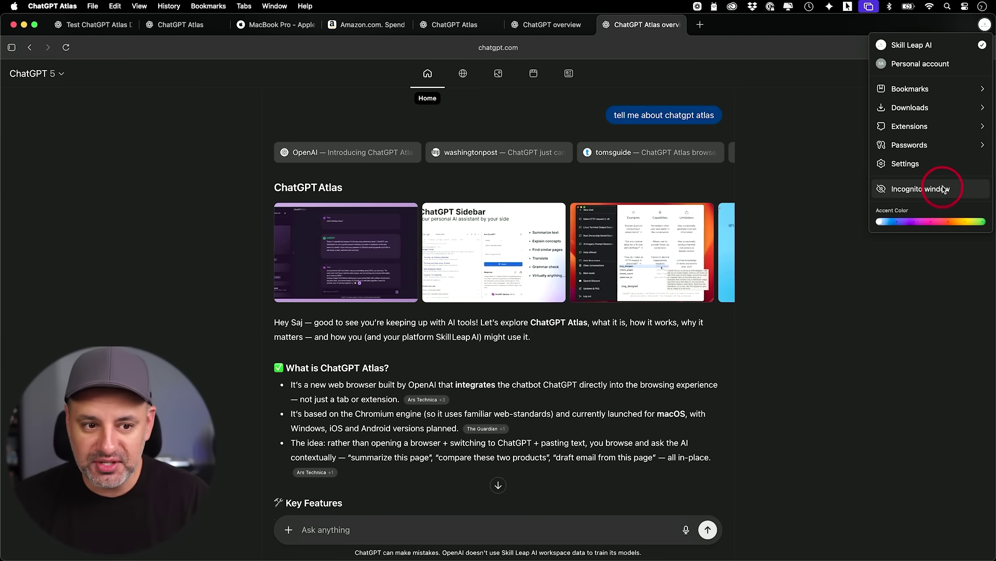
left_click(937, 190)
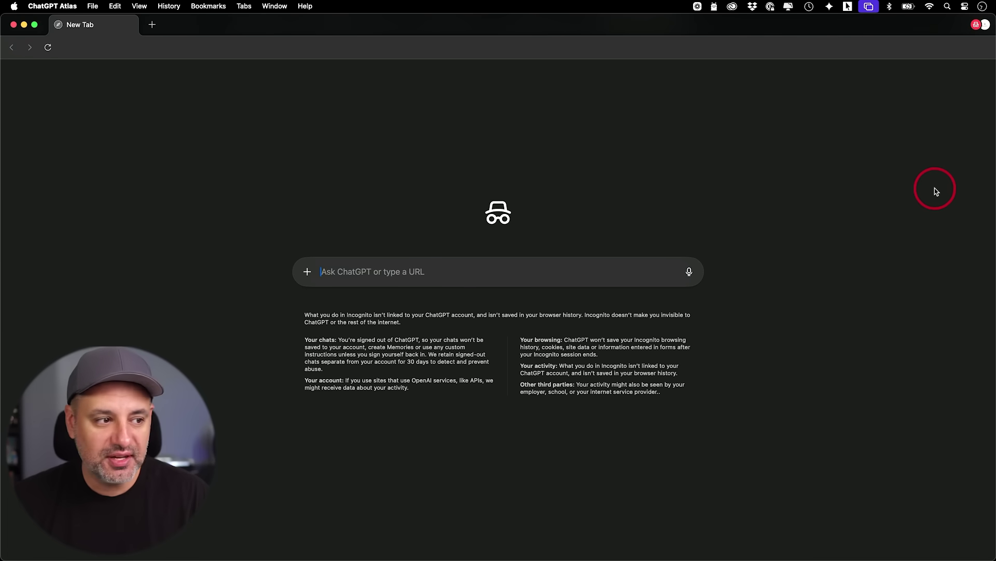
left_click(348, 275)
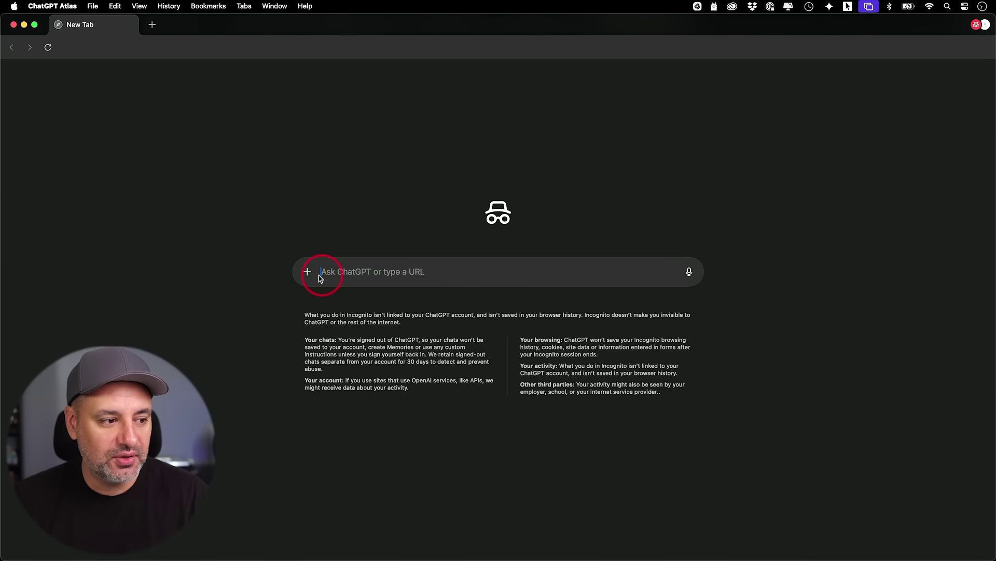
type("chatgpt atlas")
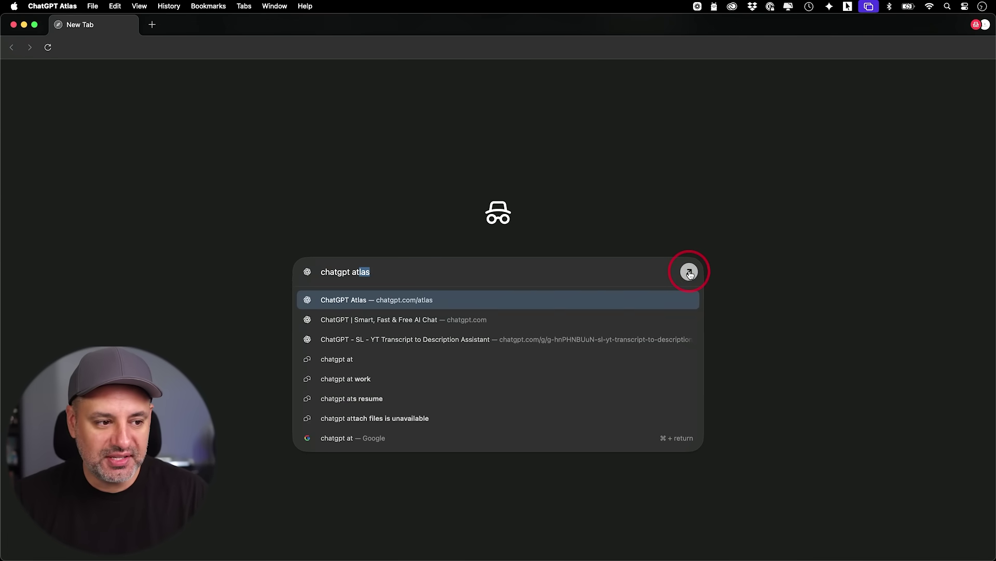
left_click(689, 272)
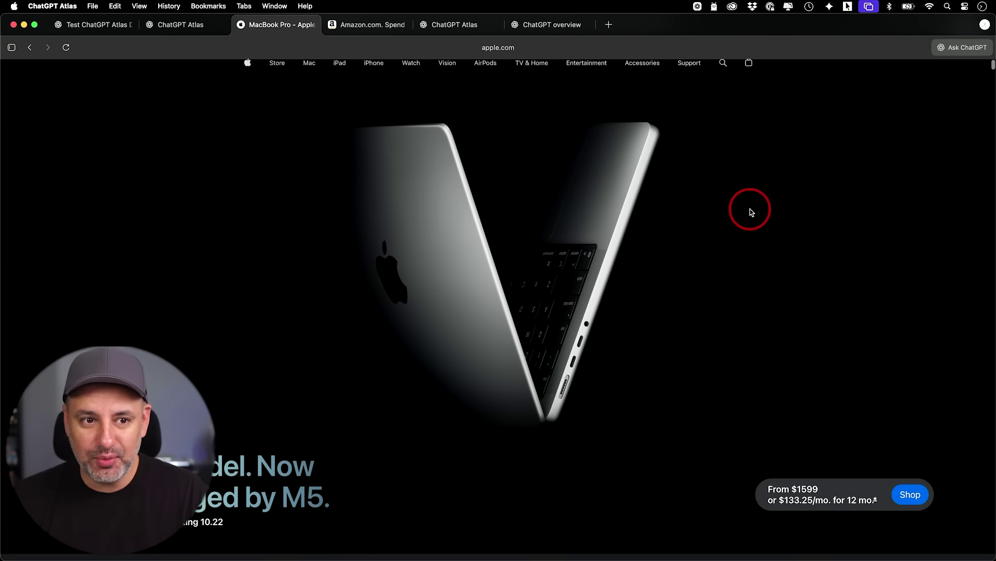
Have the ChatGPT sidebar summarize the MacBook Pro page, then focus a new tab's prompt box.
left_click(946, 49)
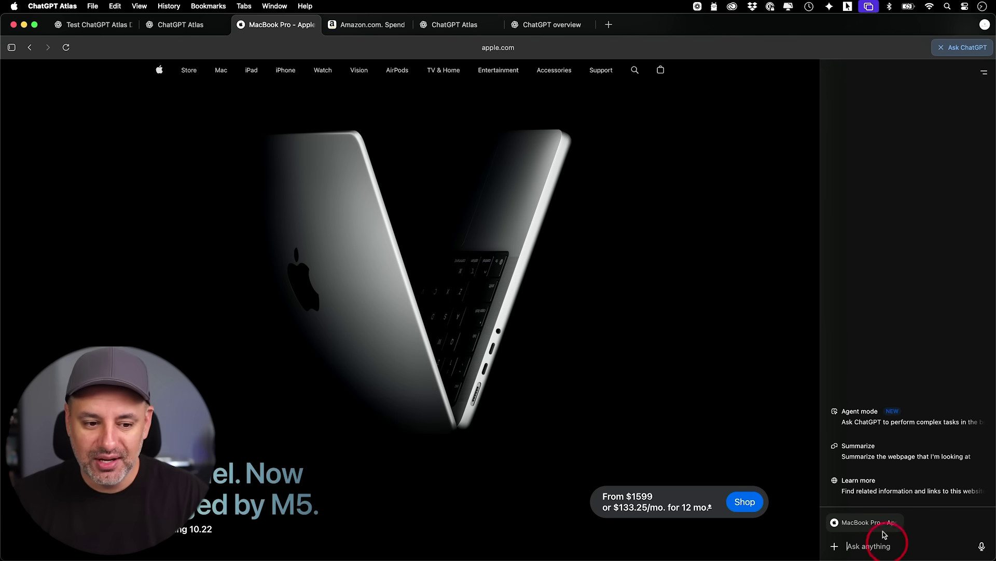
left_click(865, 453)
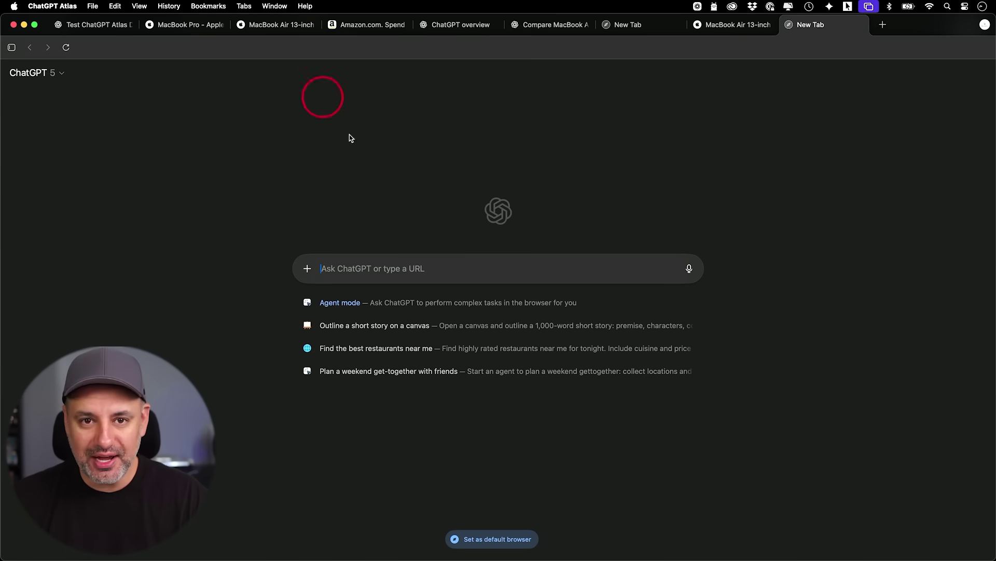
left_click(420, 267)
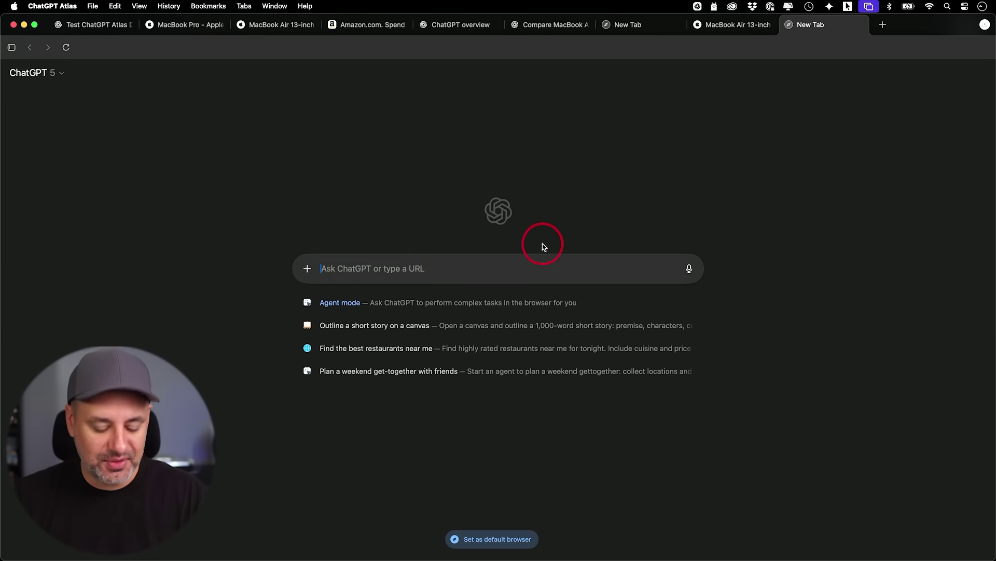
Paste and send 'close any duplicate tabs' so only one MacBook Air tab remains.
type("close any duplicate tabs")
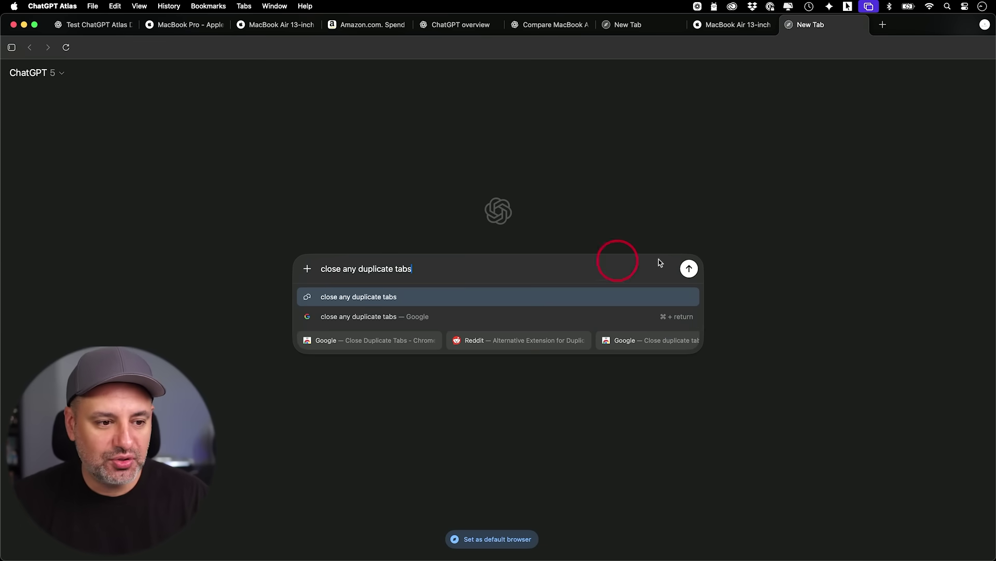
left_click(690, 267)
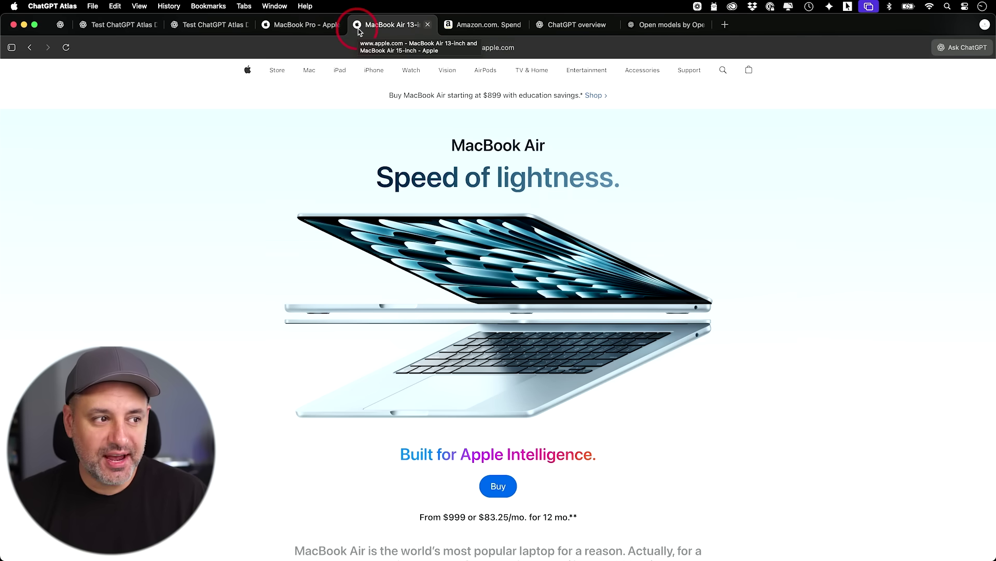
Ask the ChatGPT sidebar to 'compare this to the tab I had opened earlier' and review the reply.
left_click(963, 47)
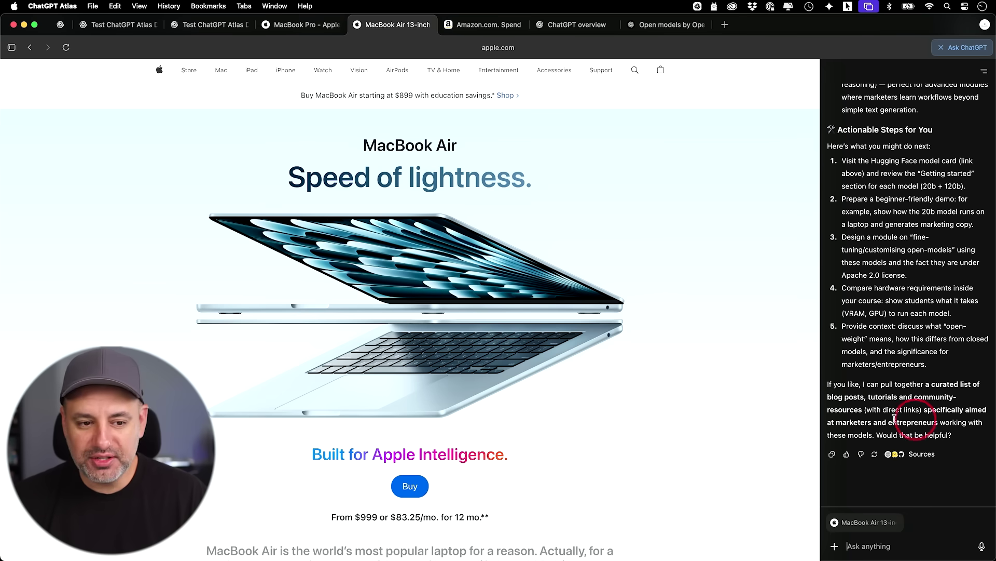
left_click(896, 543)
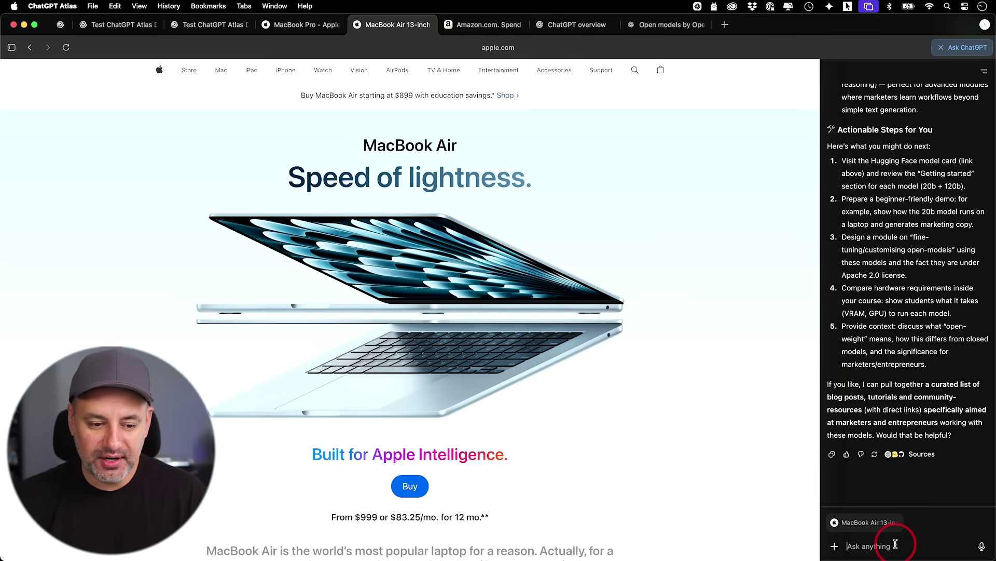
type("compare this to the tab I had opened earlier")
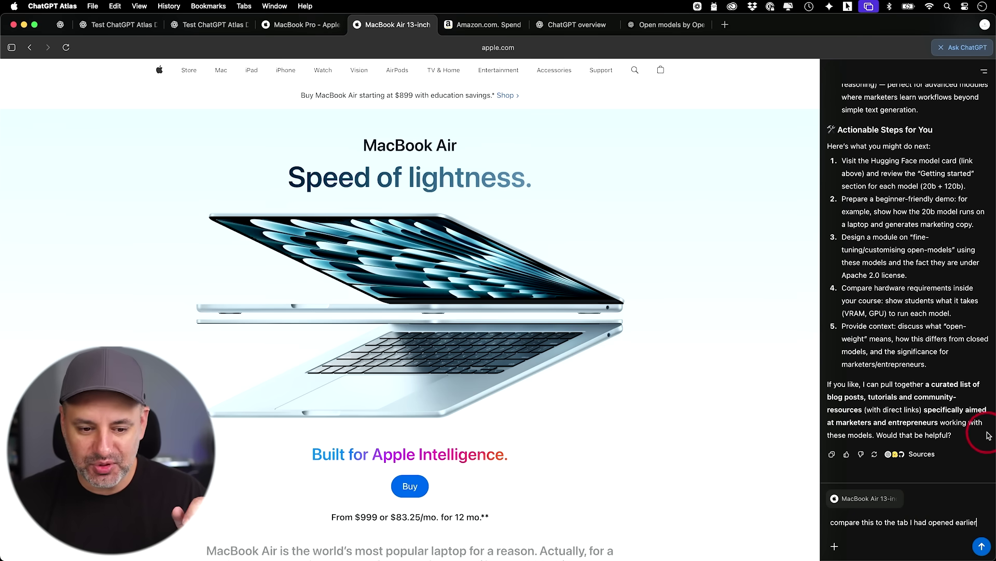
left_click(981, 546)
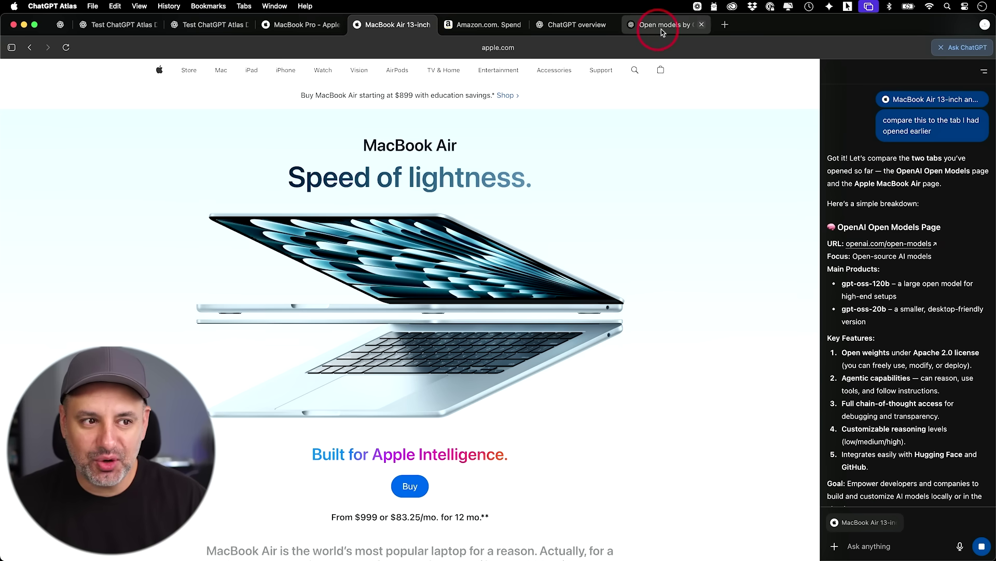
scroll(851, 249, "down", 6)
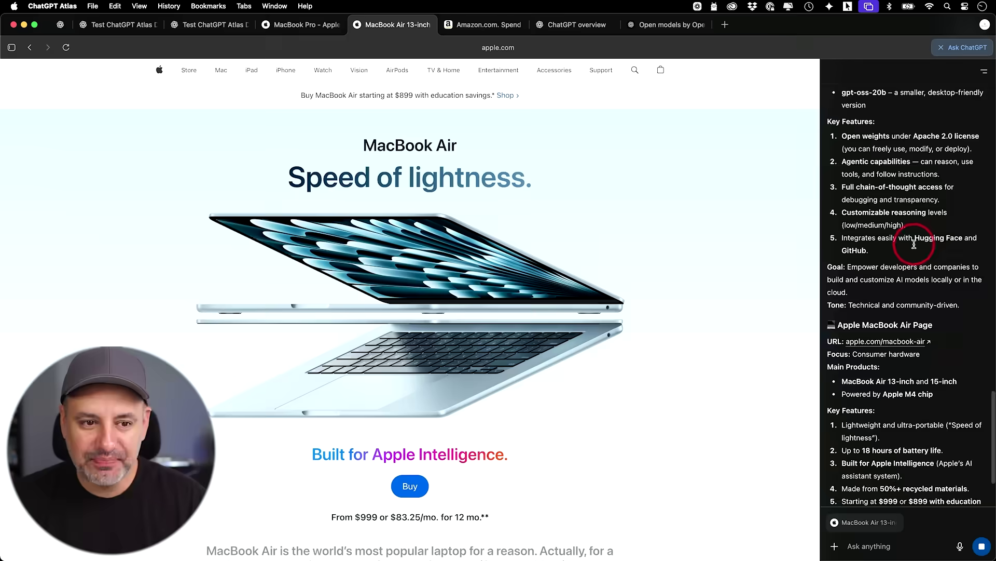
scroll(916, 247, "up", 7)
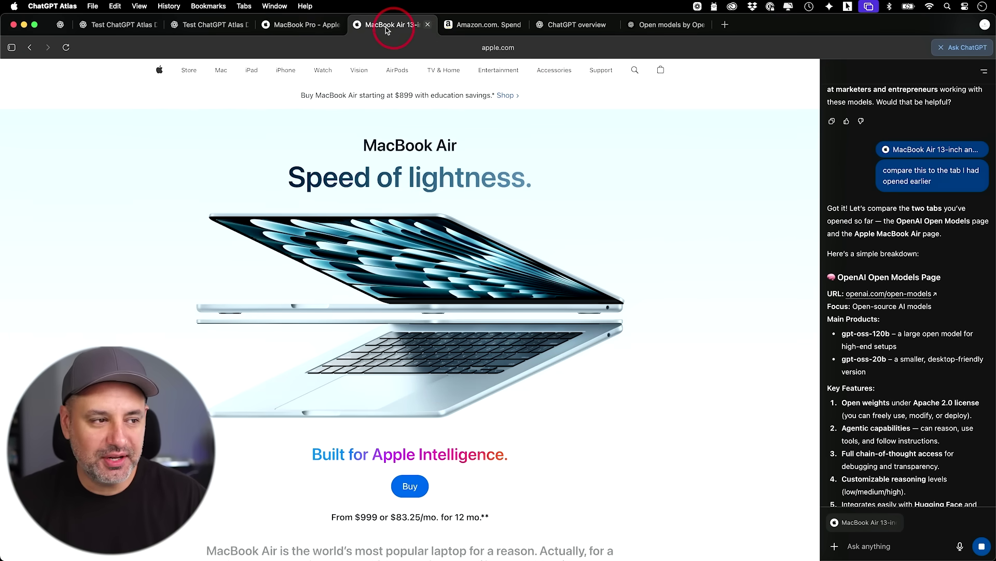
Start a fresh sidebar chat on the MacBook Pro page and narrow the sidebar.
left_click(983, 72)
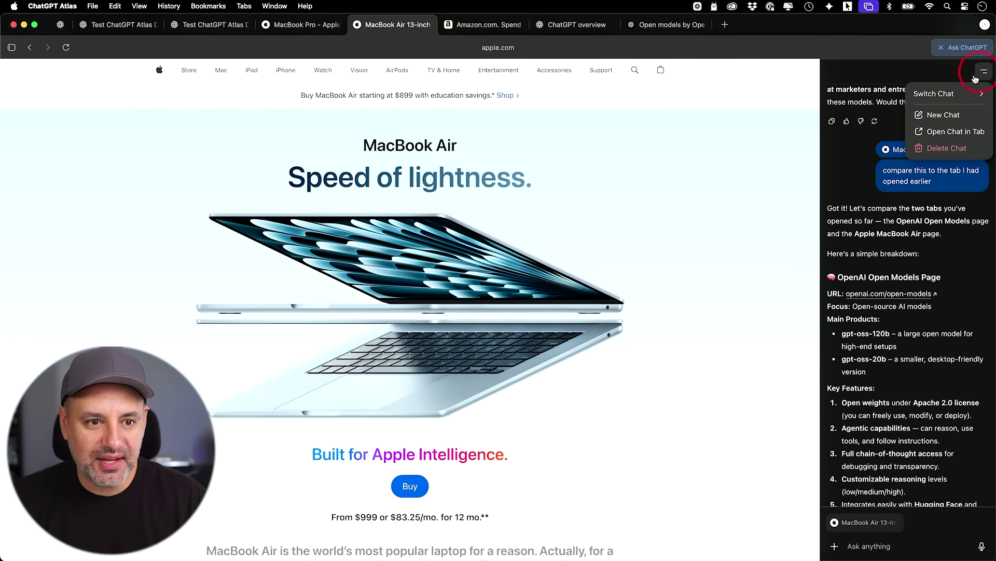
left_click(944, 115)
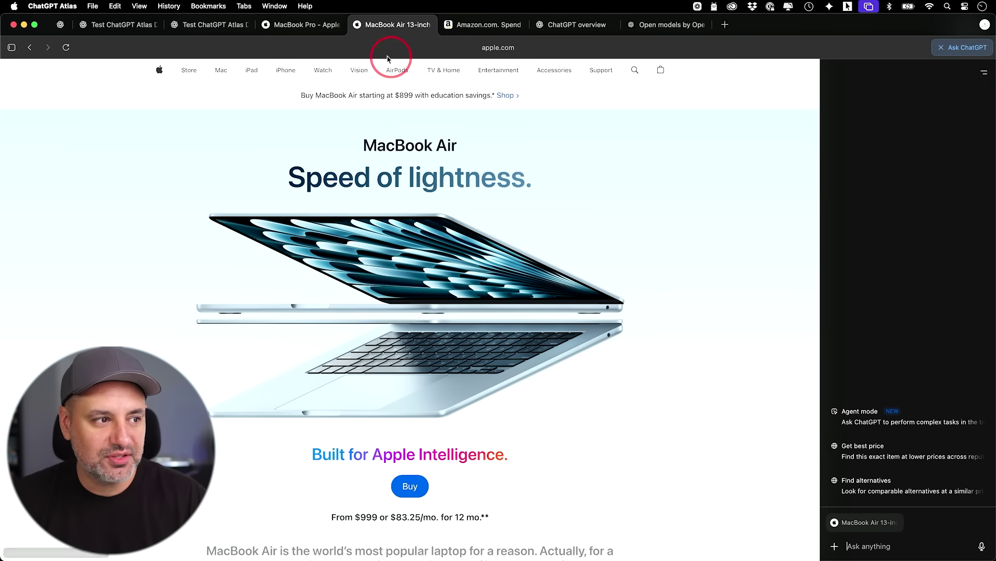
left_click(298, 28)
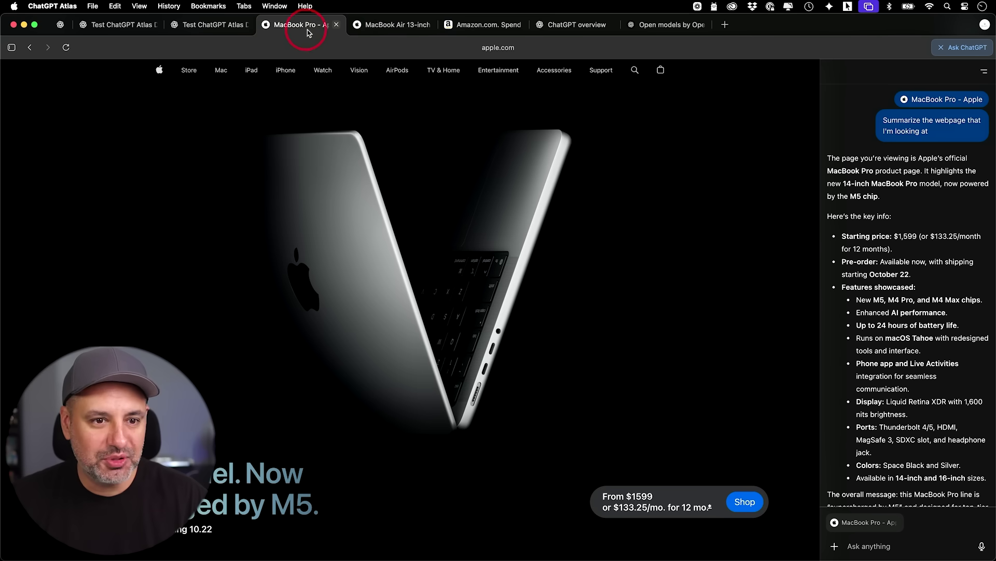
left_click(385, 25)
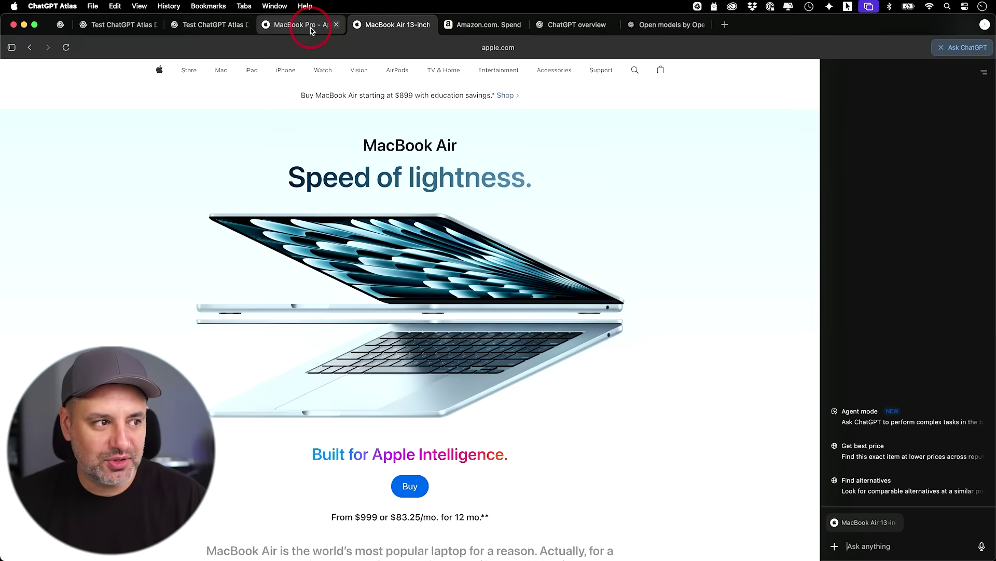
left_click(310, 27)
left_click(985, 72)
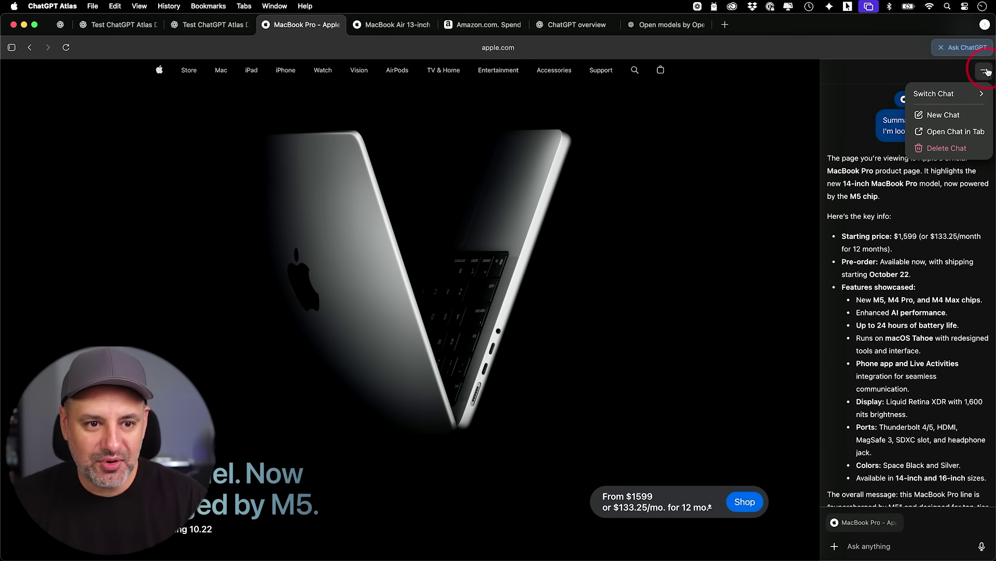
left_click(943, 115)
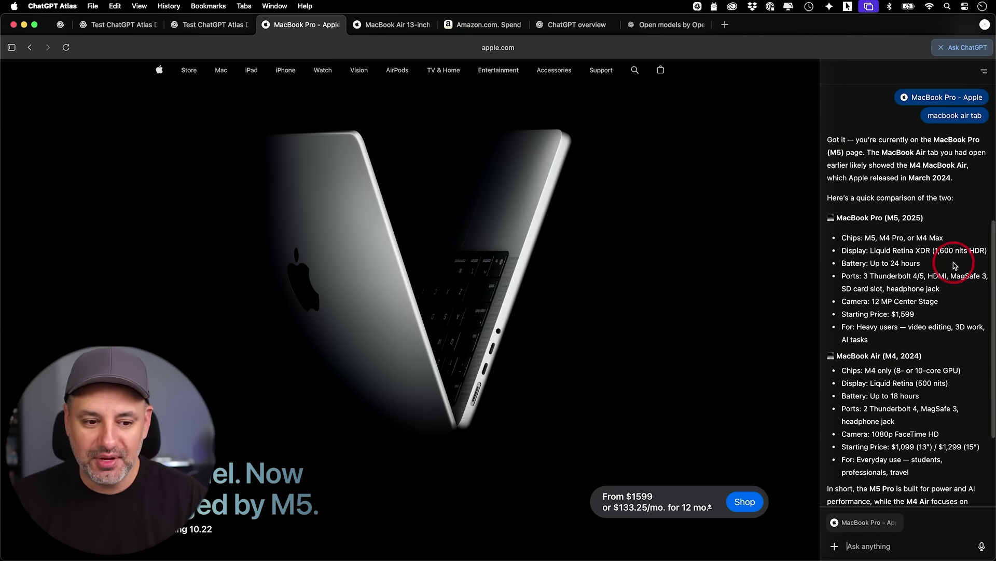
scroll(955, 265, "down", 4)
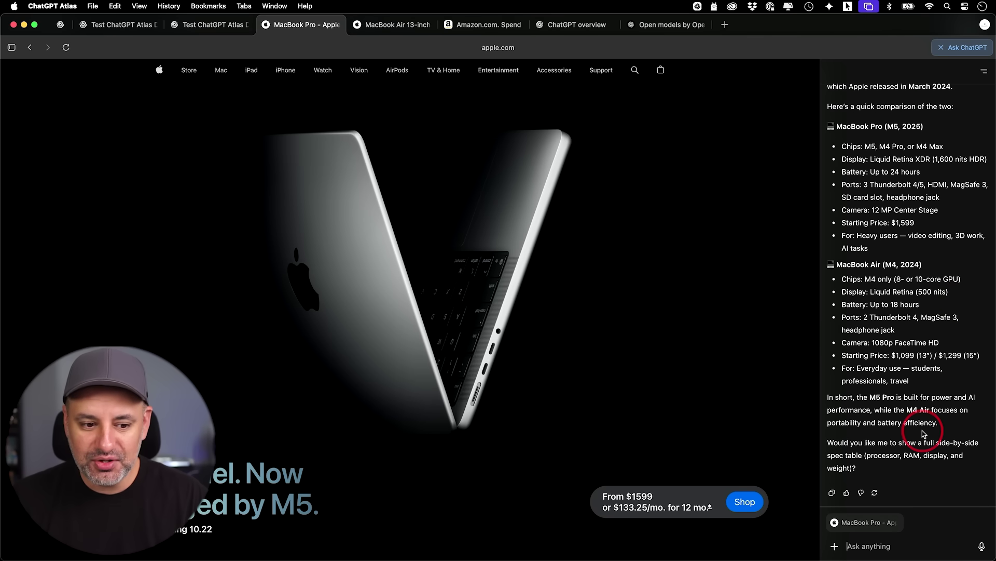
left_click_drag(821, 306, 467, 312)
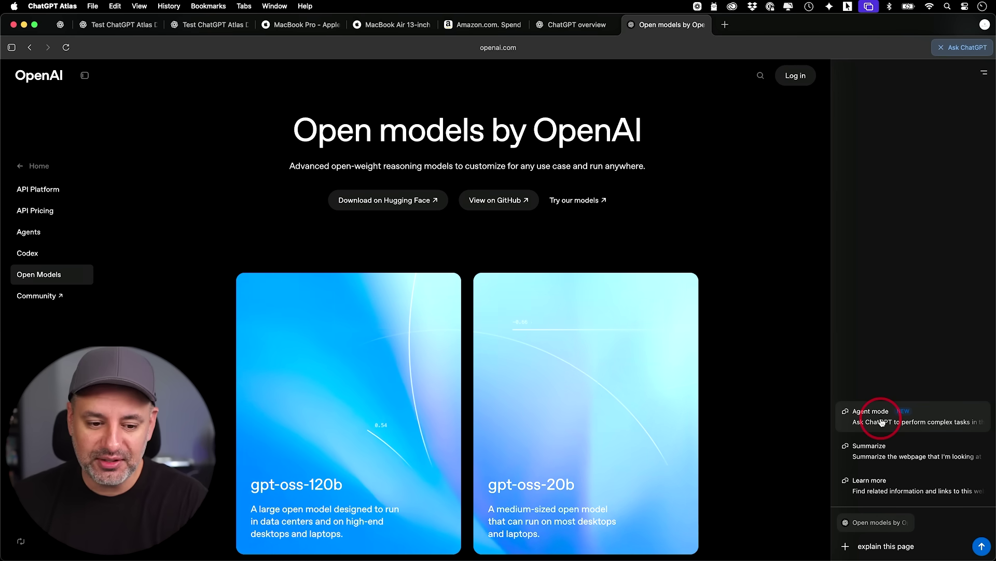
Send 'explain this page' and read the sidebar's explanation of gpt-oss-120b and gpt-oss-20b.
left_click(983, 546)
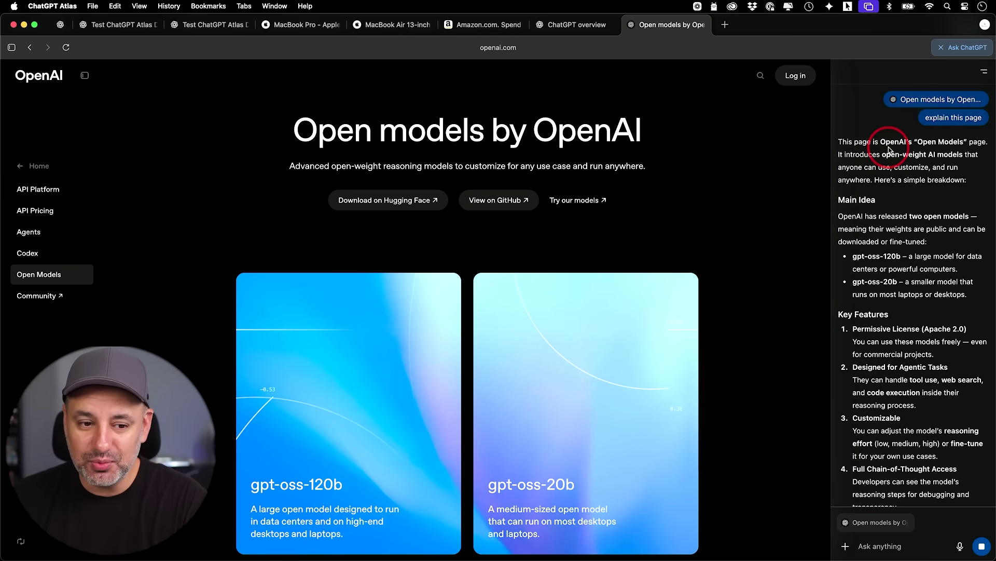
scroll(903, 153, "down", 10)
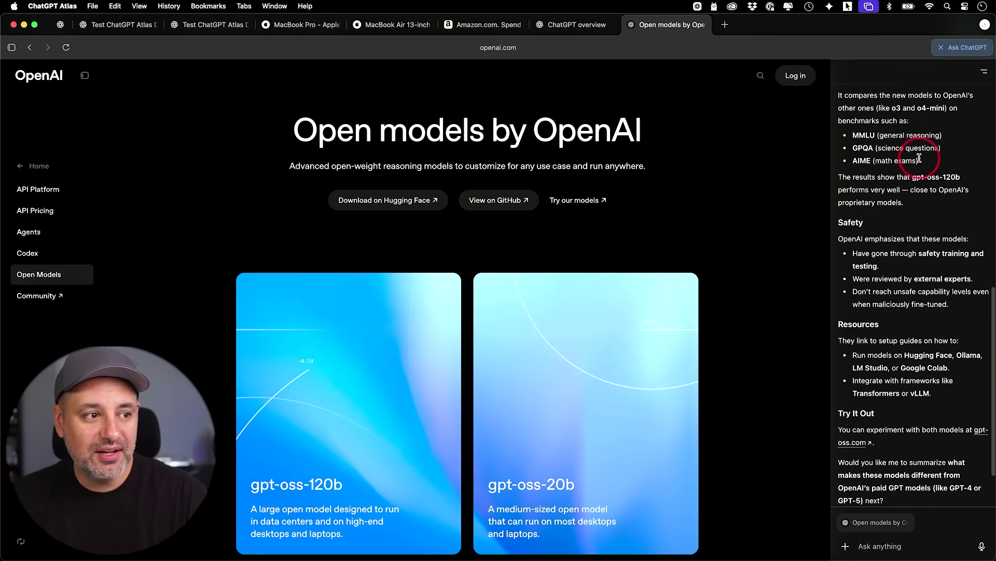
scroll(919, 158, "up", 10)
Have regular ChatGPT in a new tab explain the Open models page URL.
left_click(505, 46)
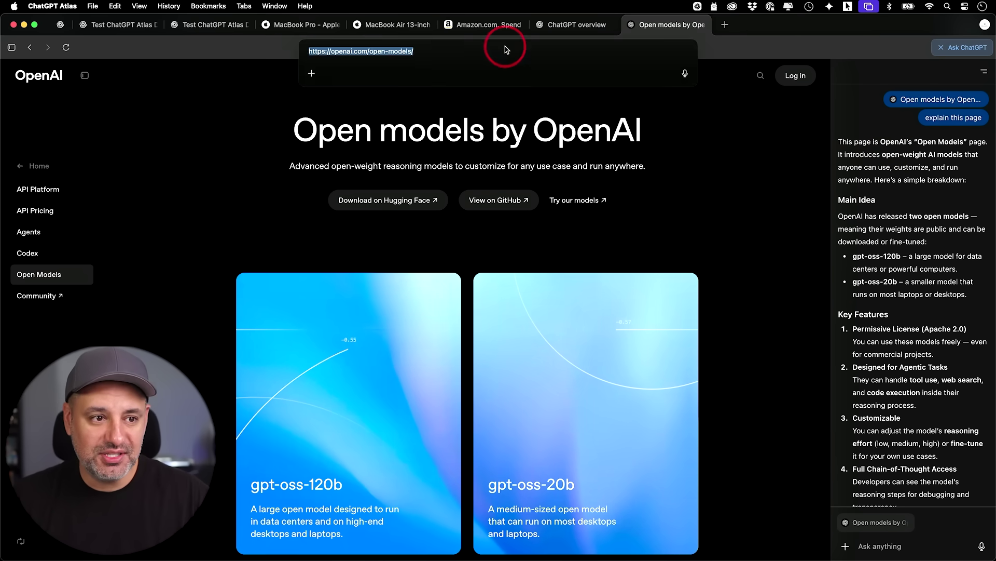
left_click(725, 24)
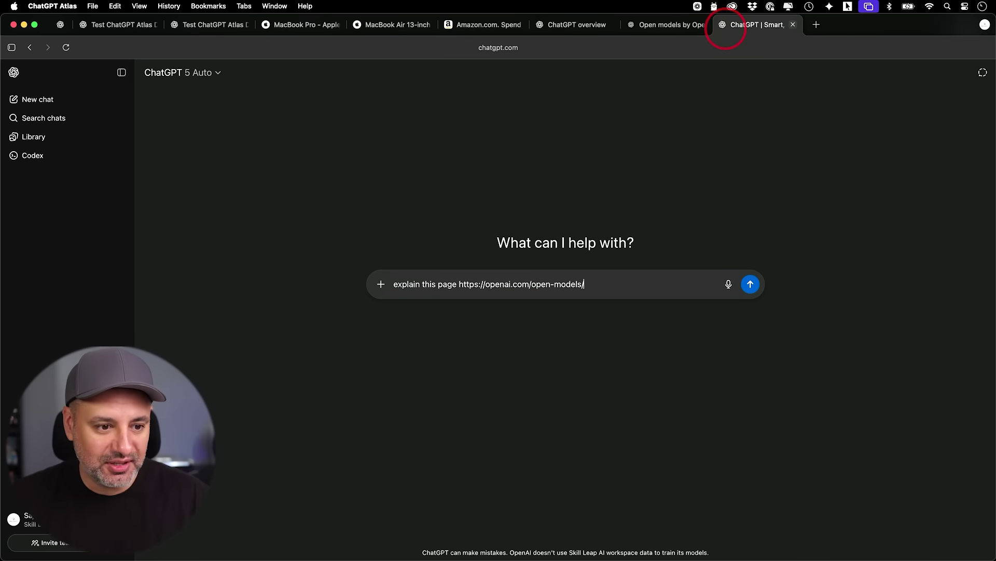
key("Return")
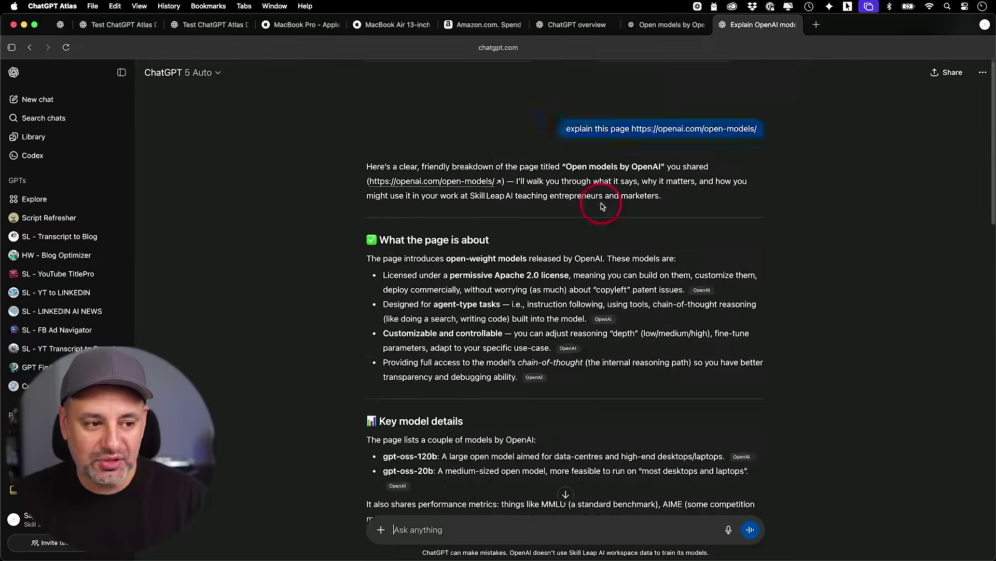
scroll(581, 171, "down", 15)
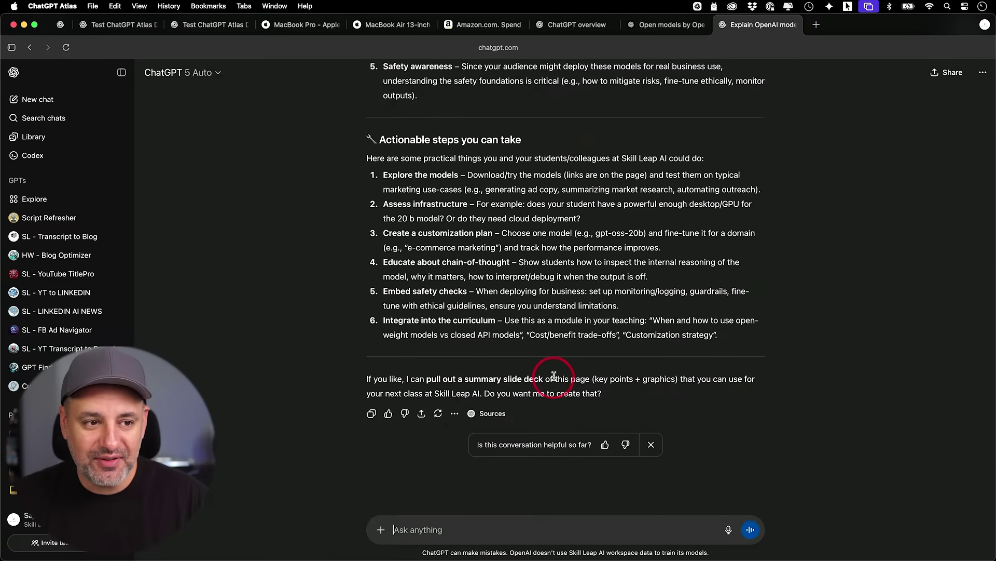
scroll(554, 376, "up", 15)
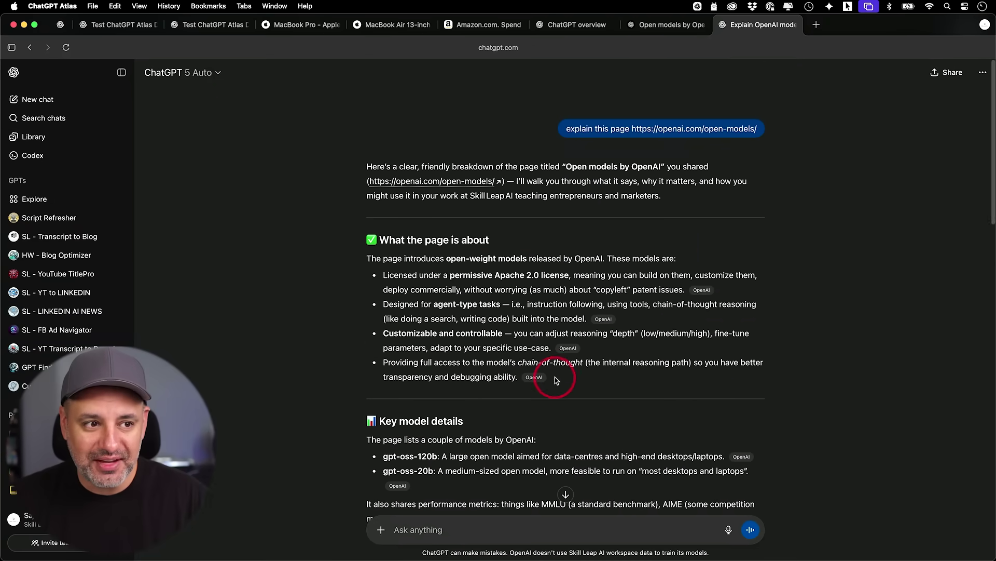
Return to the Open models page to compare its sidebar explanation.
left_click(654, 28)
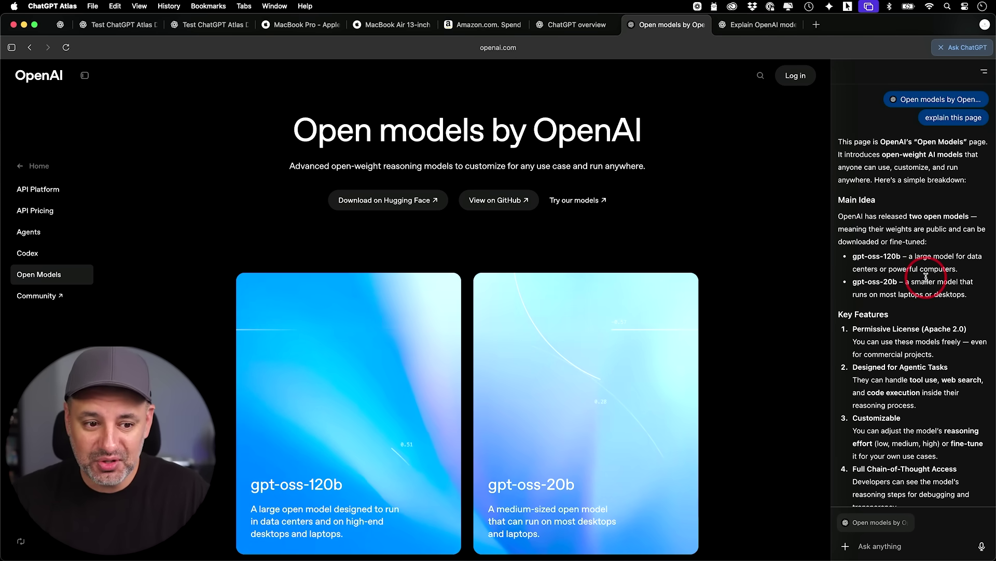
scroll(927, 276, "down", 10)
scroll(928, 277, "up", 10)
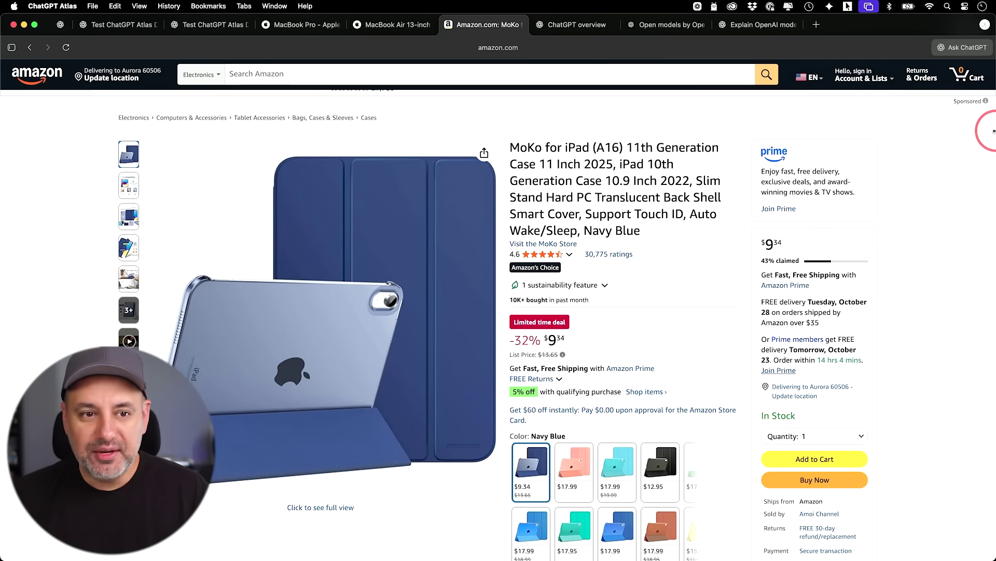
Switch the sidebar to Agent mode and send the task 'add this to cart'.
left_click(954, 47)
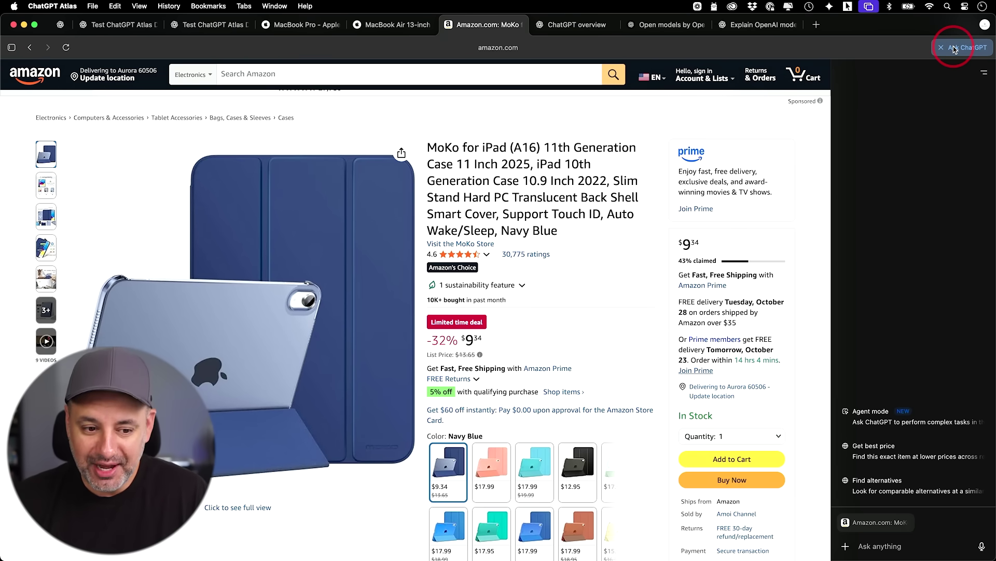
left_click(870, 418)
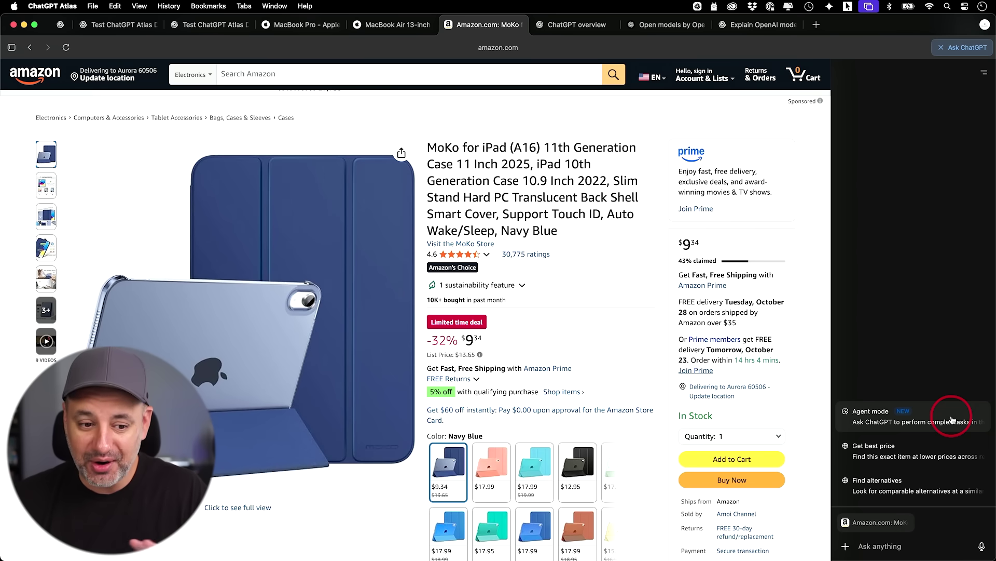
left_click(925, 418)
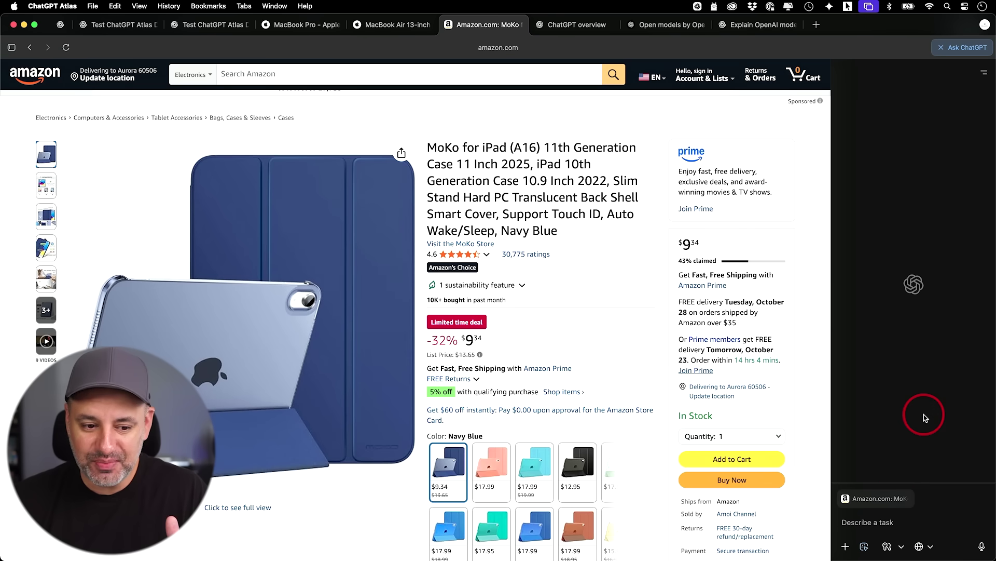
left_click(881, 524)
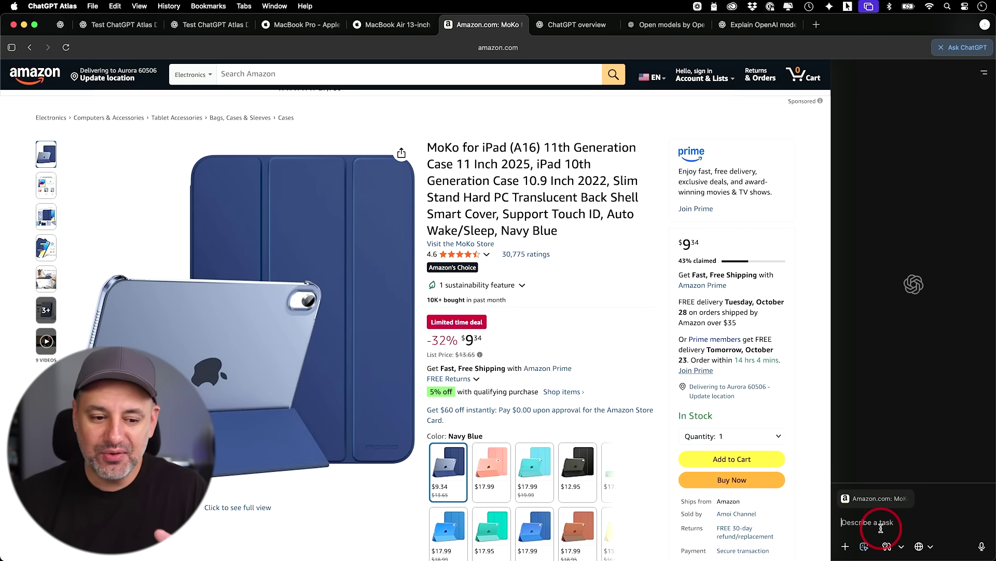
type("add this to cart")
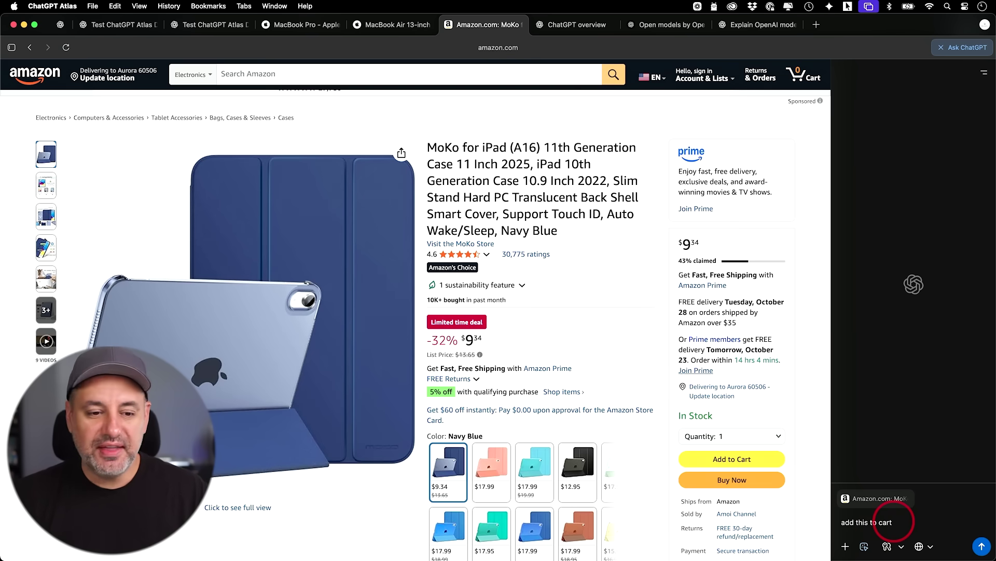
left_click(983, 547)
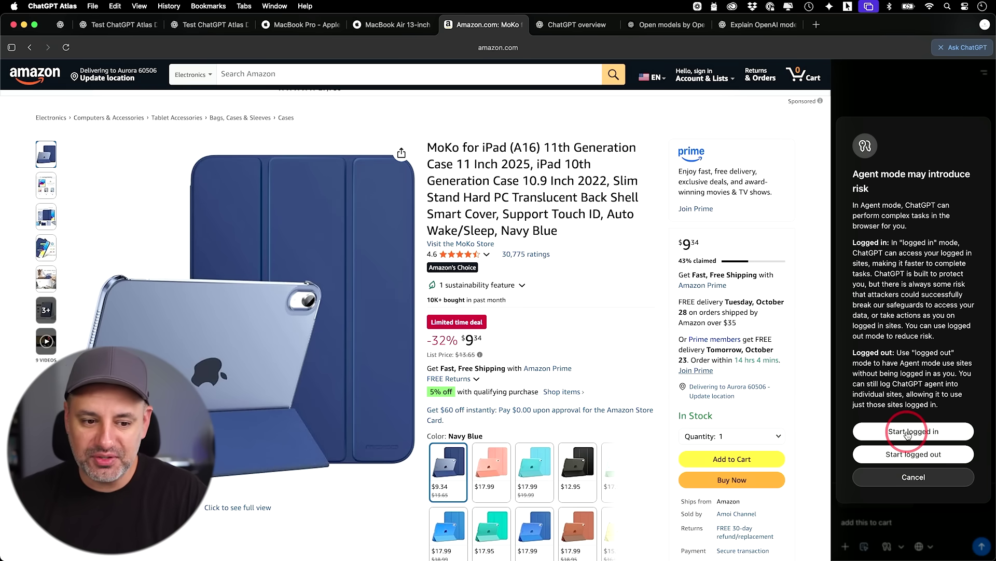
Run the agent logged in so it adds the MoKo case to the cart, then start a follow-up.
left_click(907, 433)
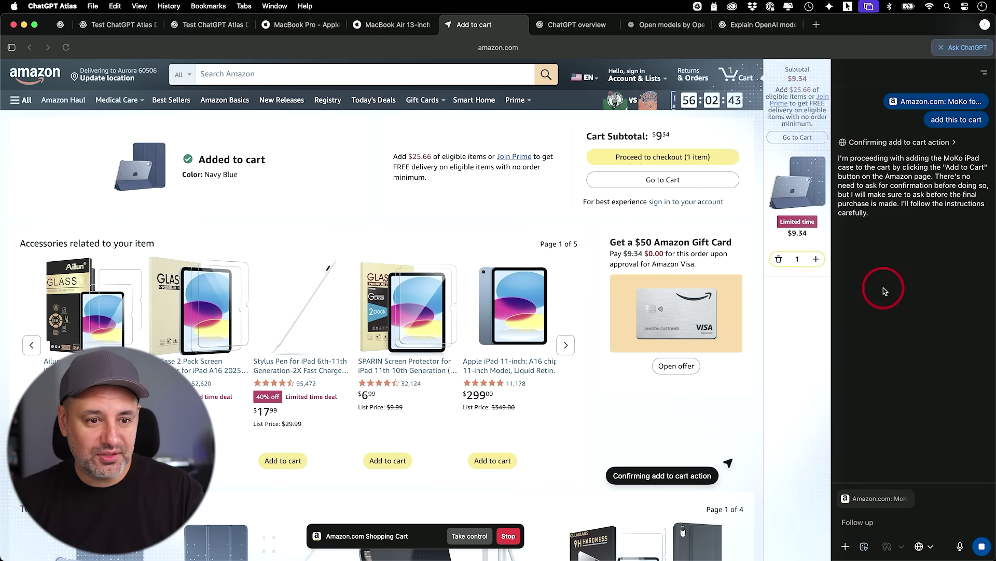
left_click(885, 520)
type("checkout")
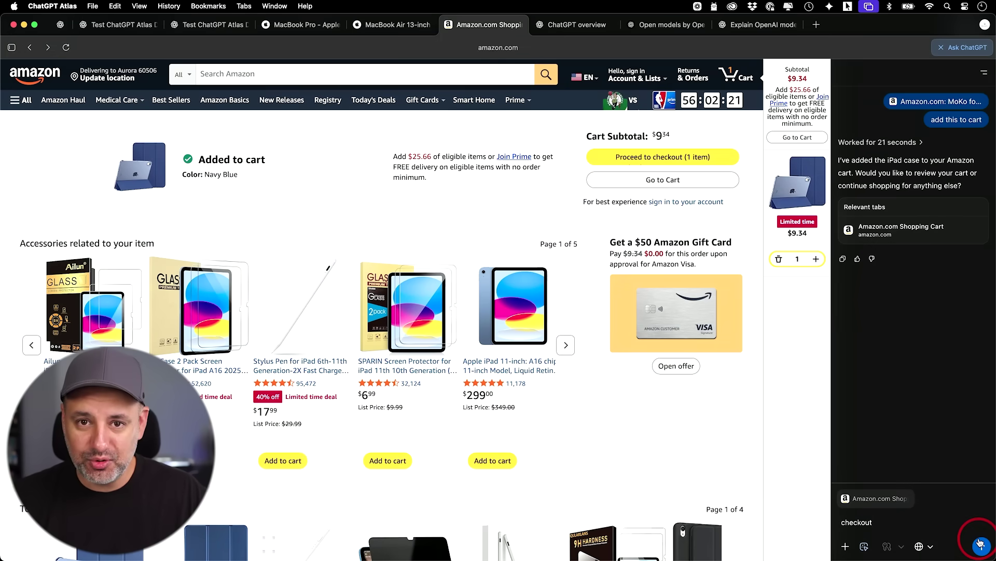
Send 'checkout' to the agent and answer 'ok' so it proceeds to secure checkout.
left_click(980, 545)
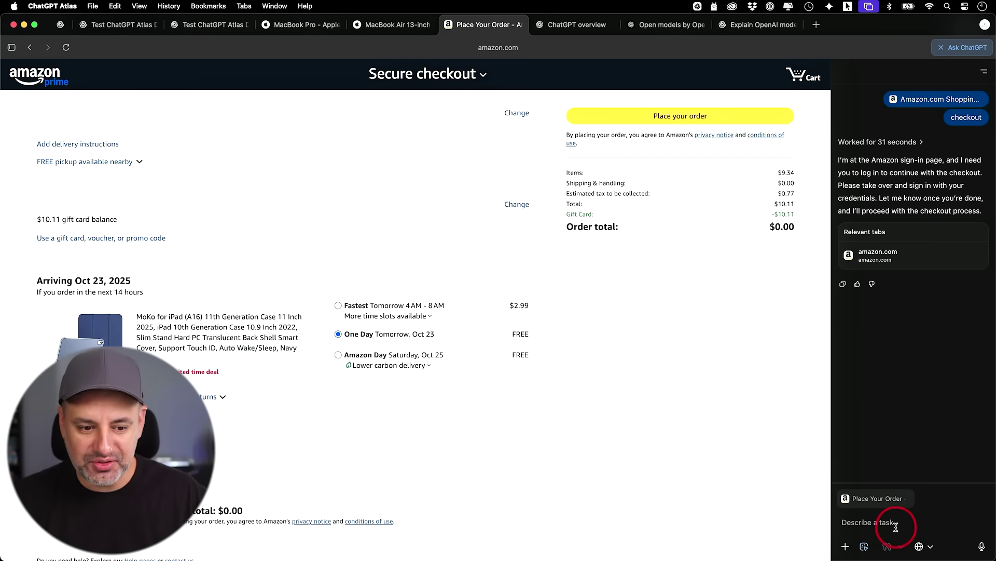
type("ok")
key("Return")
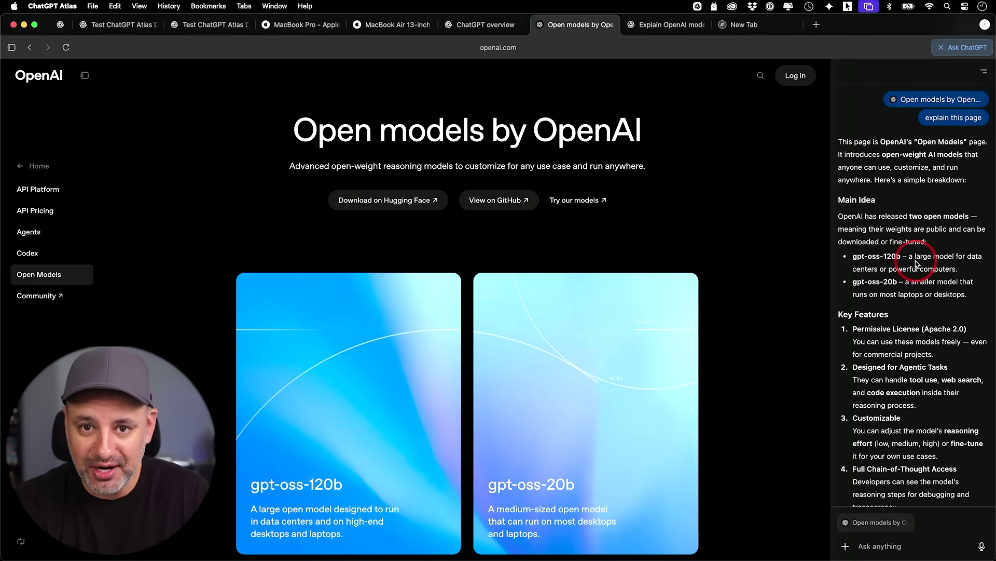
Switch to the New Tab start page showing the agent-mode suggestions.
left_click(744, 25)
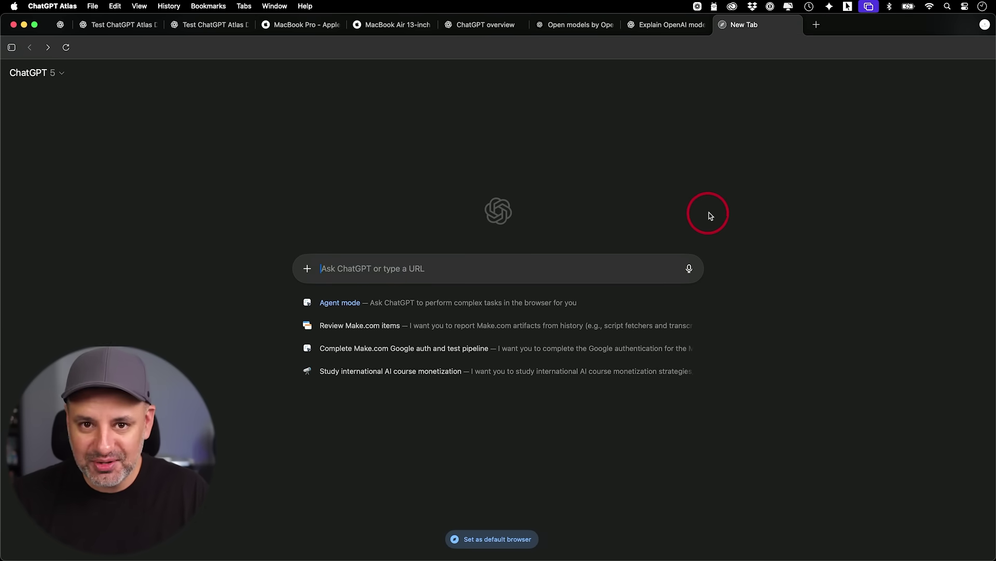